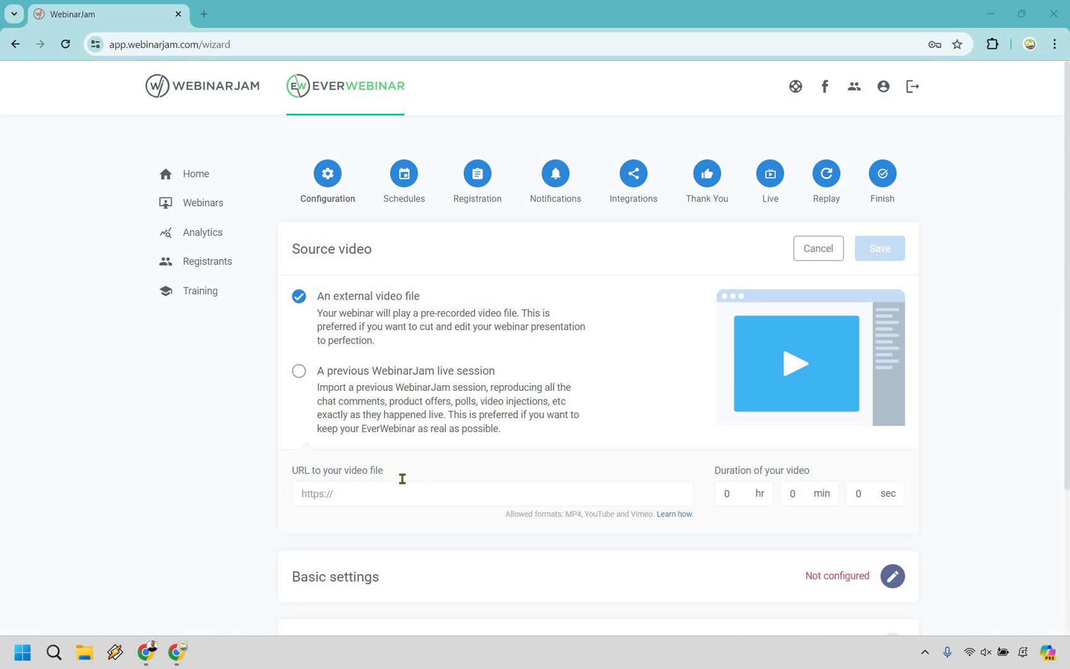
Step: Set the source video to the pasted YouTube link with a 12-second duration and save it
click(408, 487)
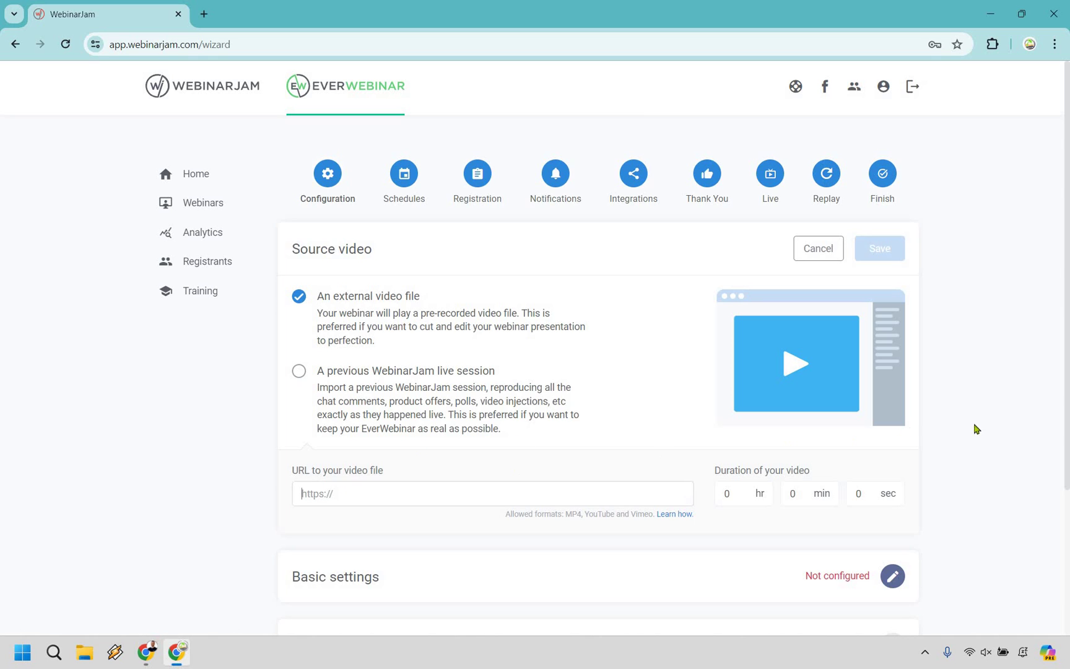
text(https://www.youtube.com/watch?v=sg-Bz6CujrI)
double_click(858, 493)
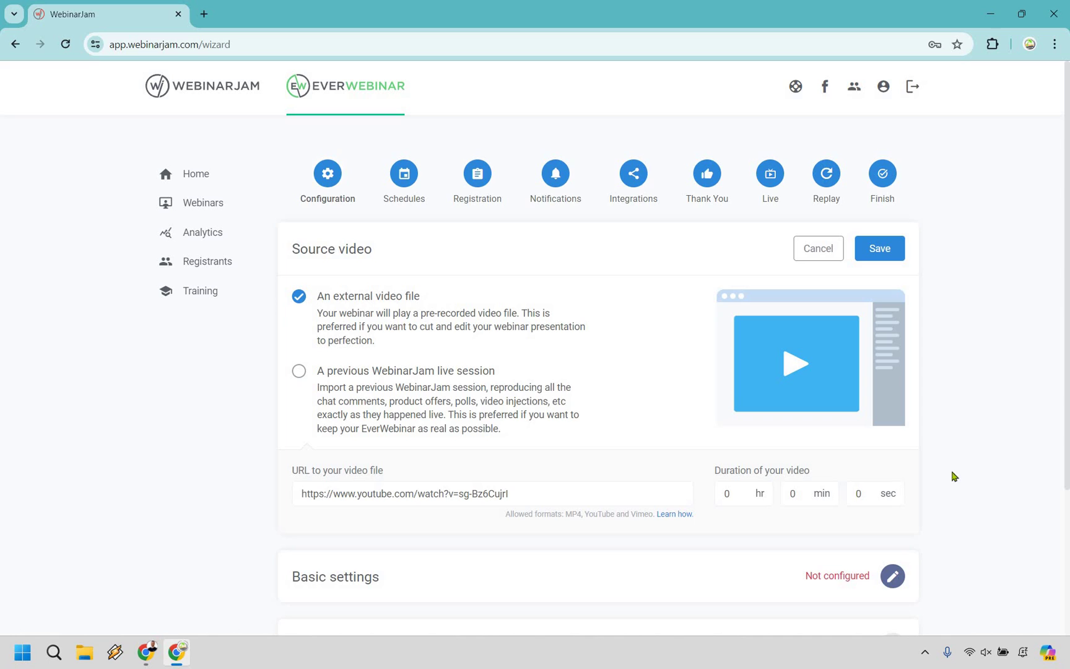
text(12)
click(995, 451)
click(887, 251)
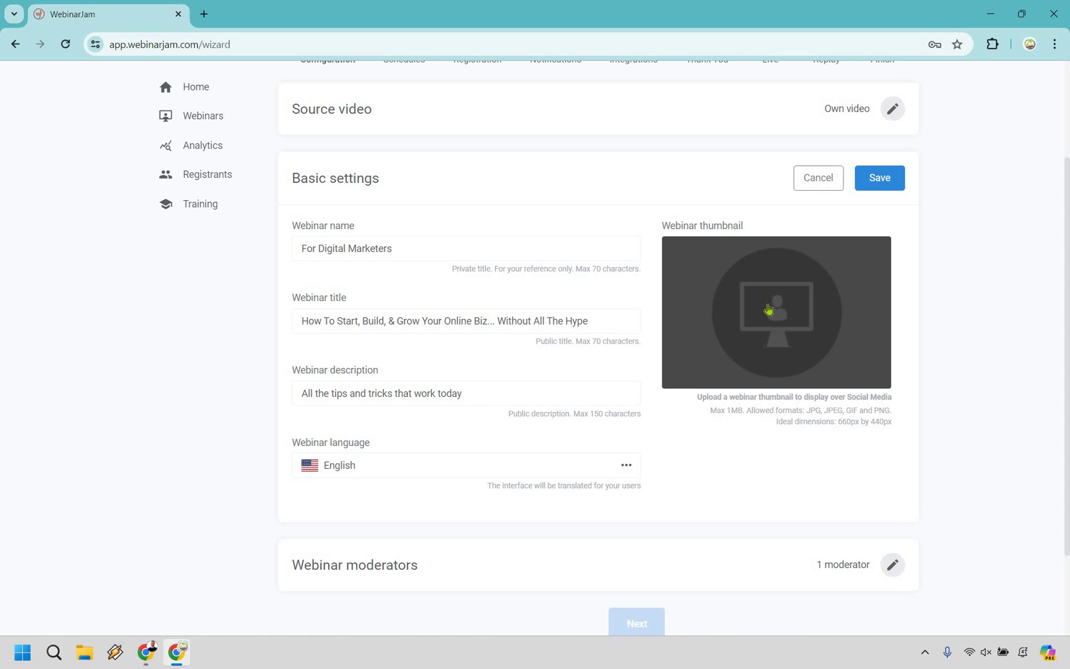
mouse_move(773, 312)
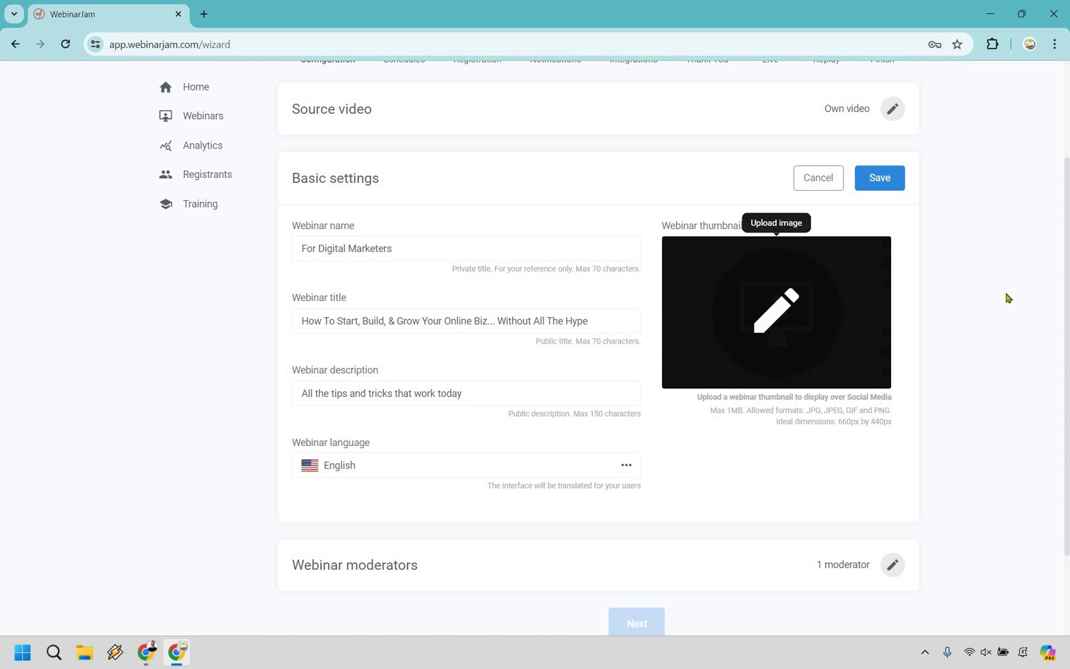
click(887, 177)
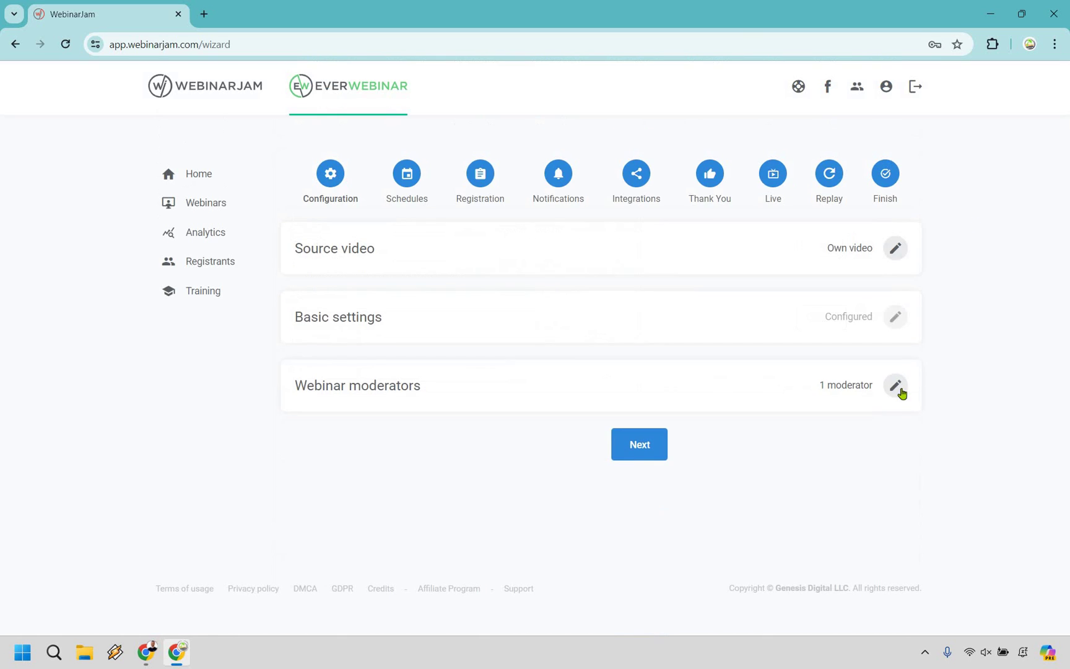
click(896, 384)
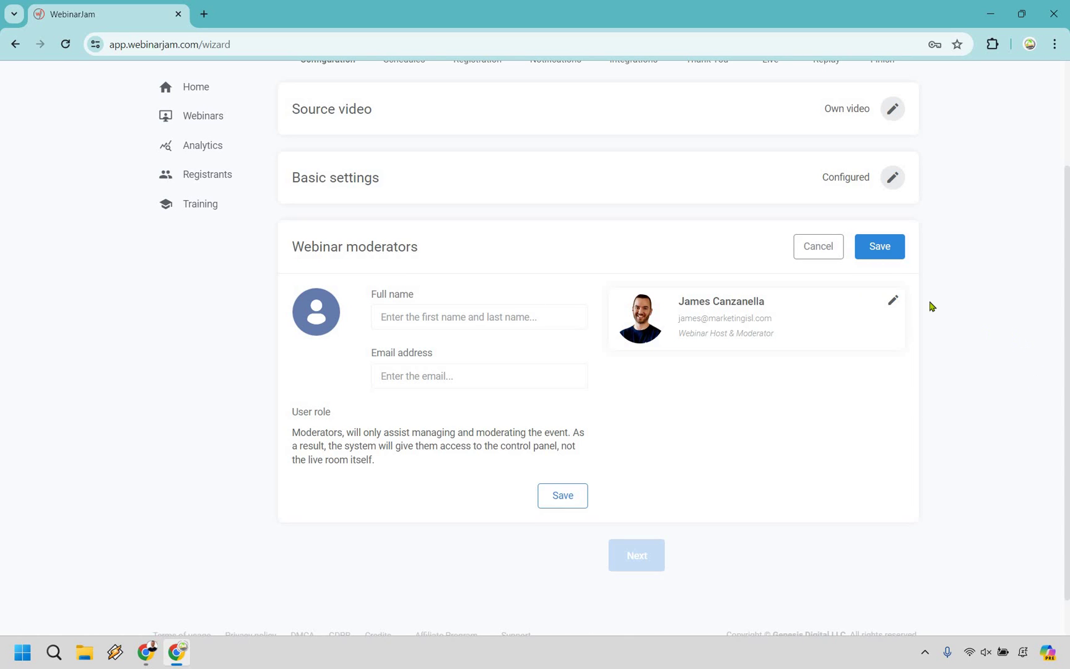
click(880, 246)
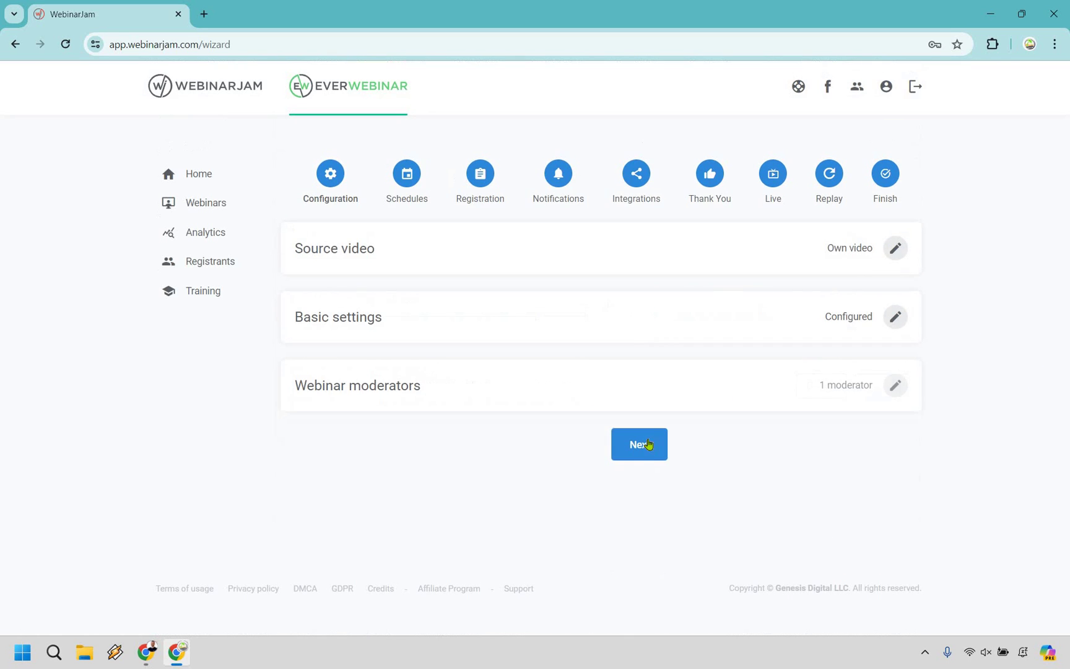
Step: Go to Schedules and add a session recurring every day at 12:00 PM
click(648, 443)
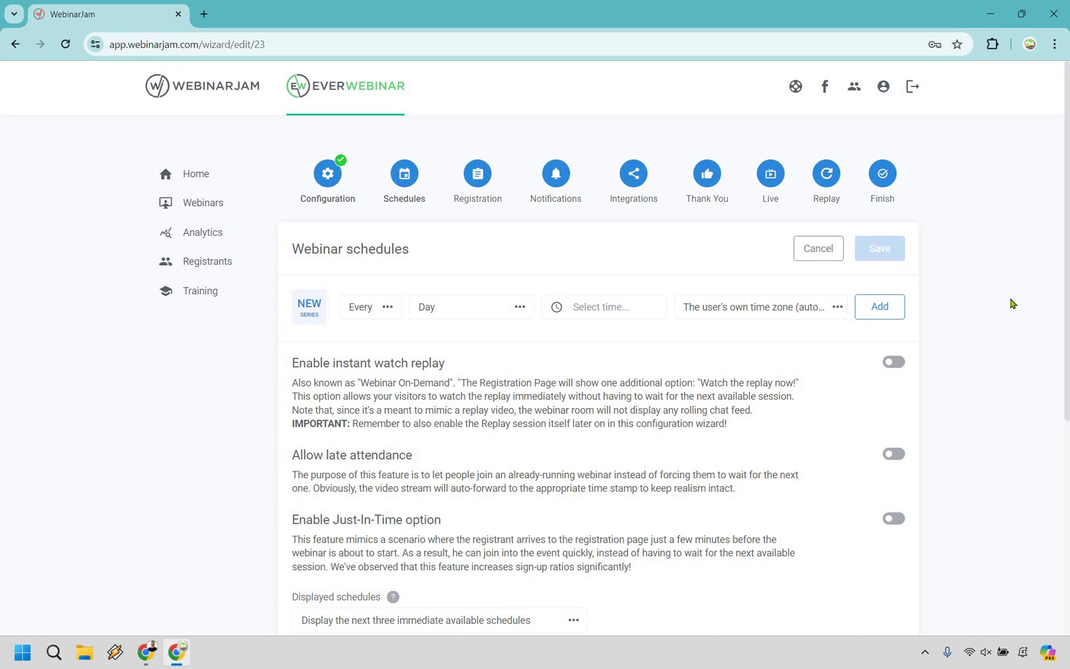
click(370, 308)
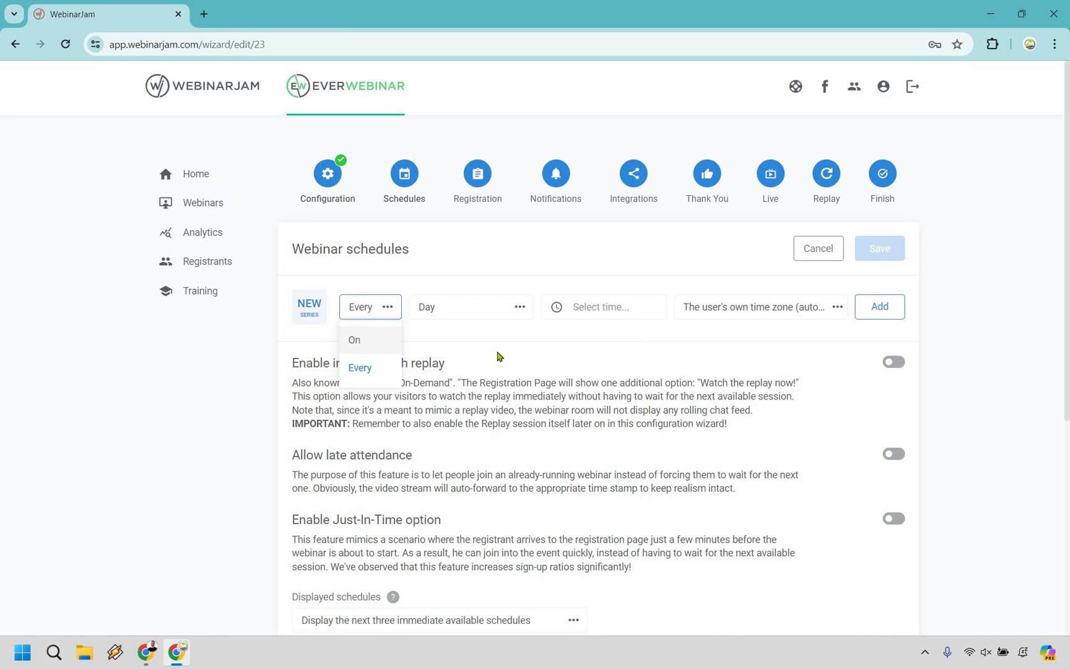
click(485, 318)
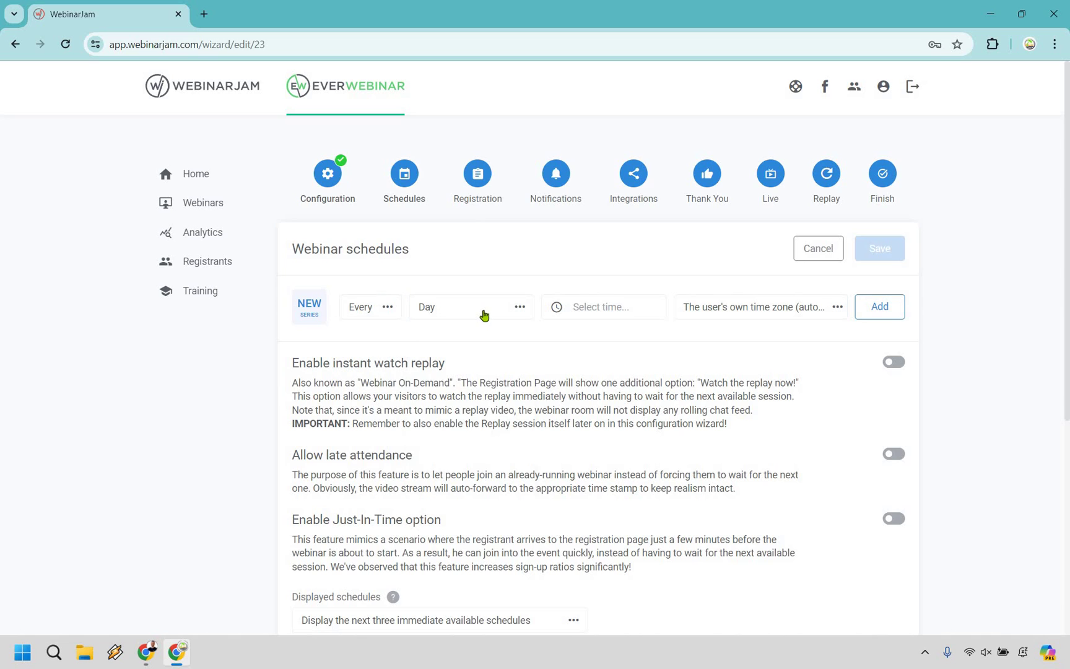
click(484, 314)
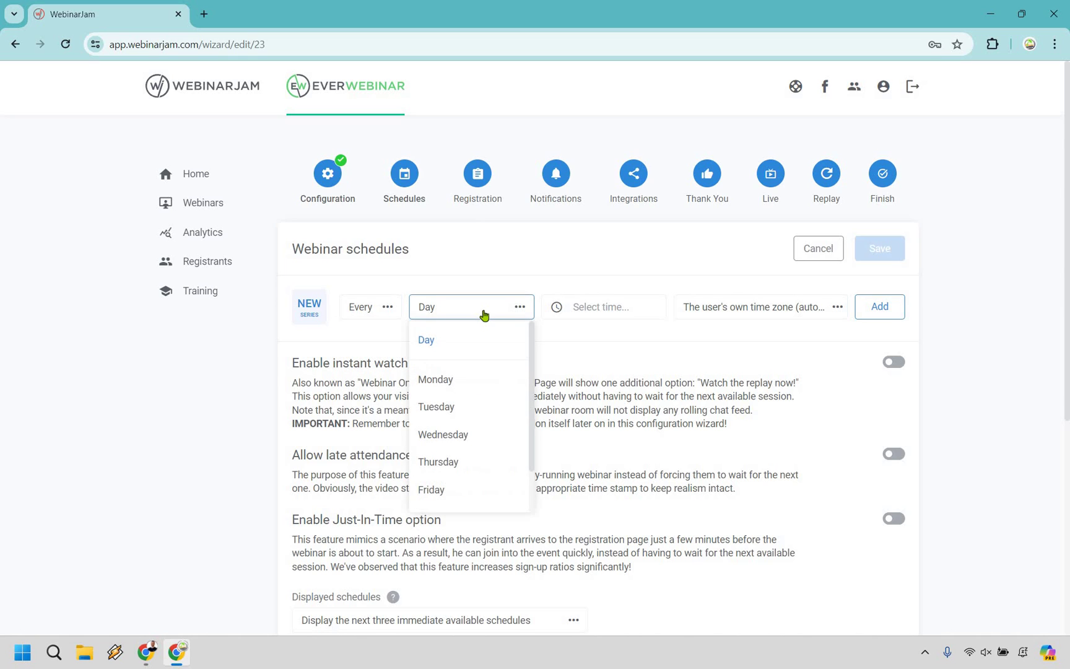
click(581, 307)
click(580, 306)
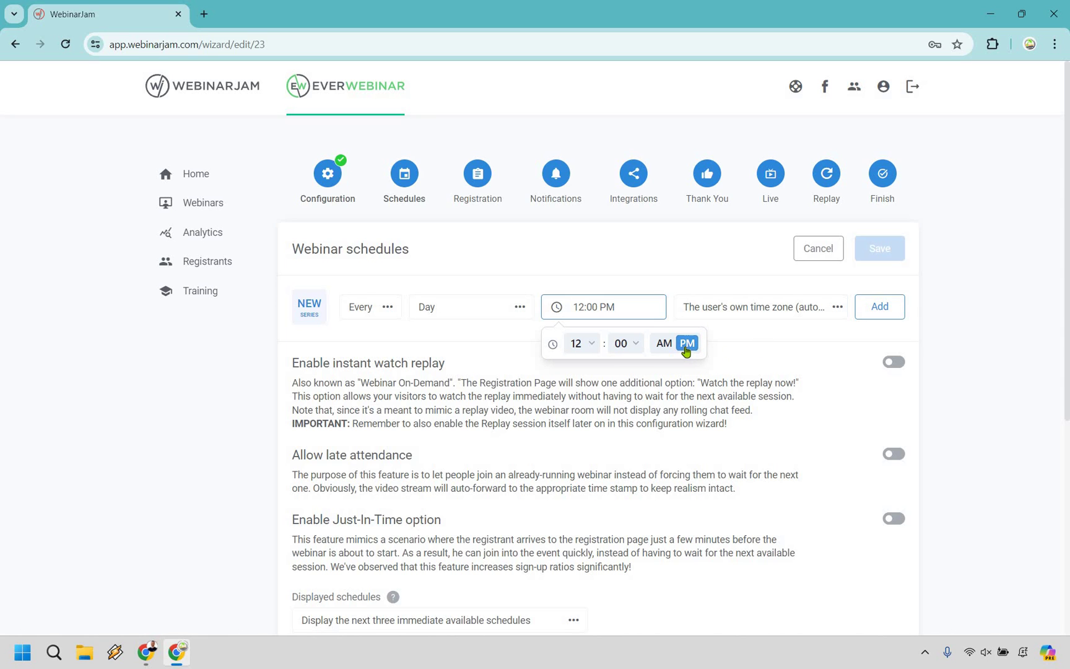
click(879, 310)
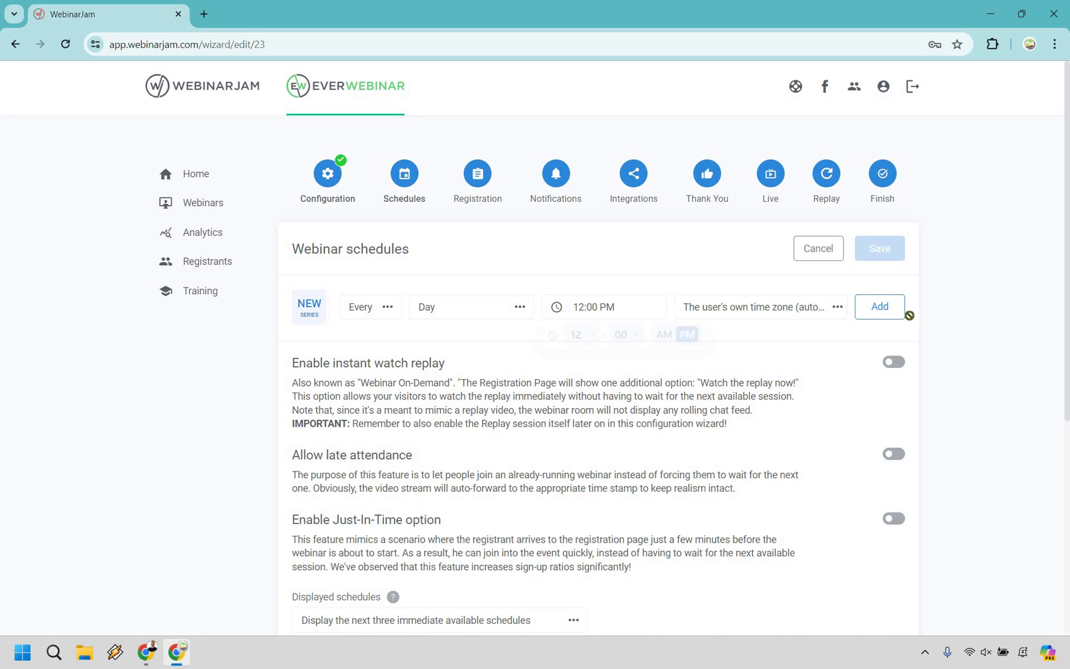
Step: Add a second daily session at 5:00 PM
click(616, 307)
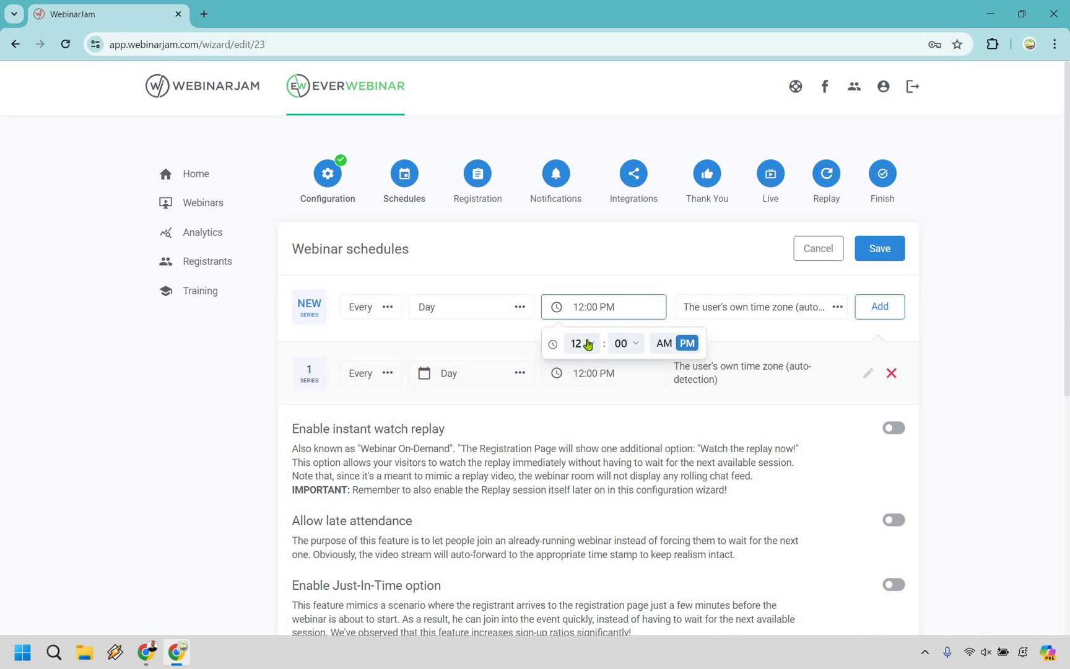
click(577, 343)
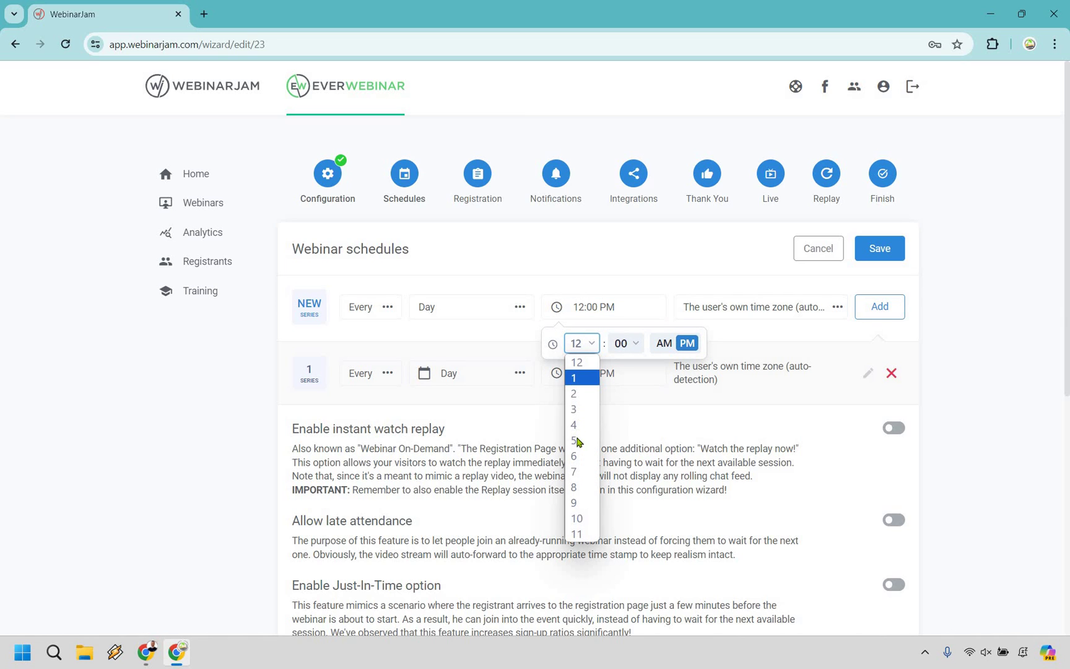
key(Down)
key(Return)
click(880, 307)
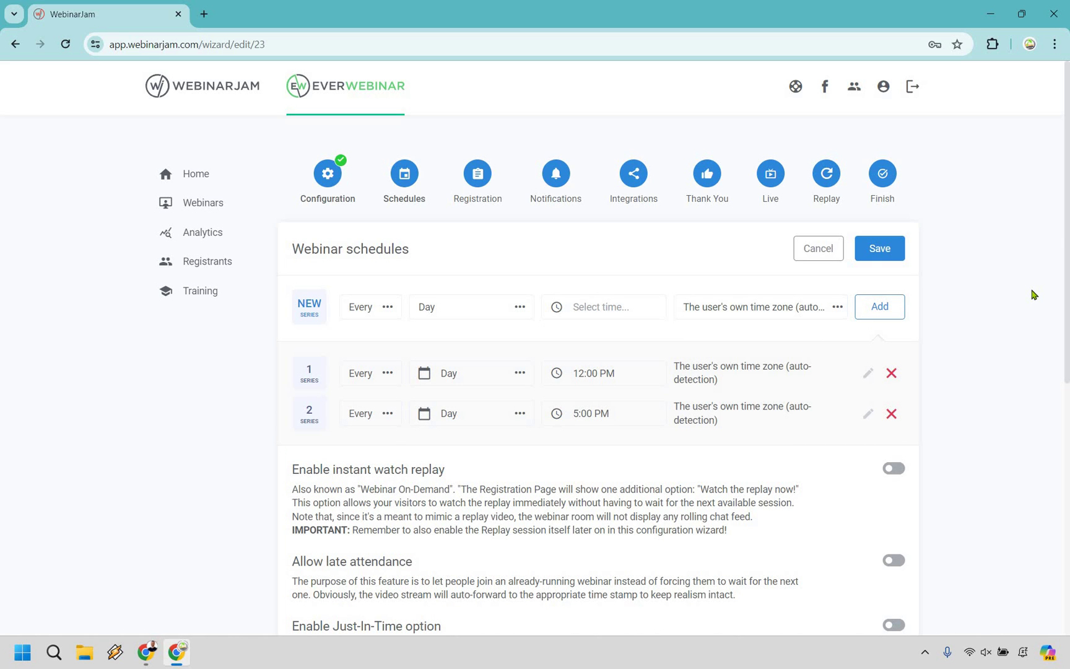
Step: Switch on instant watch replay, keep Displayed schedules at the next three, and save
scroll(674, 298, down, 3)
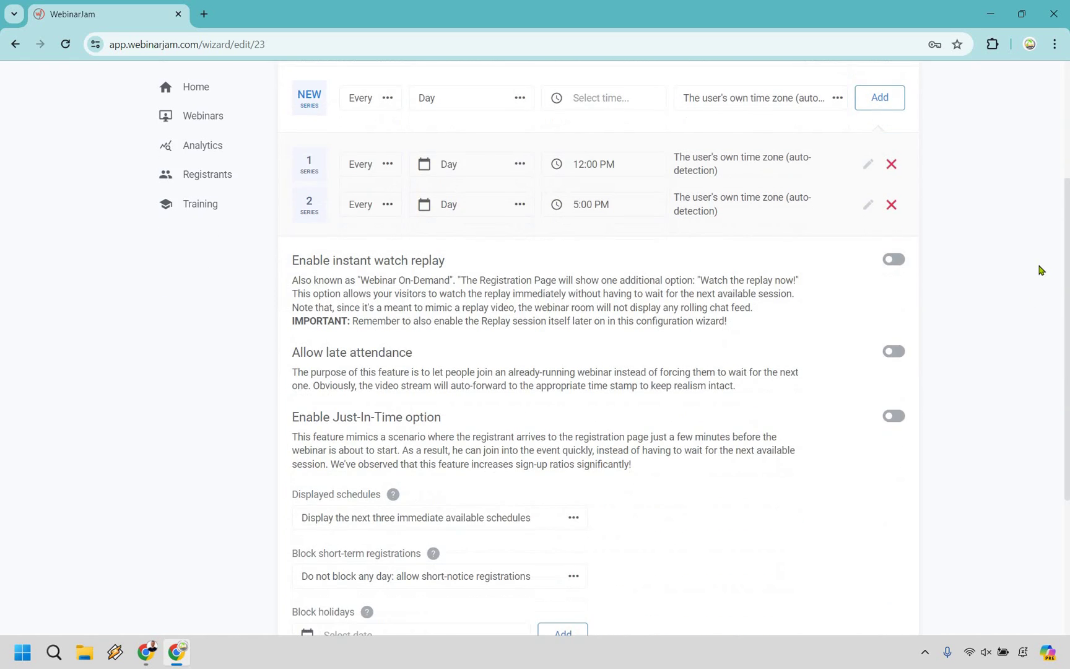
scroll(601, 192, down, 1)
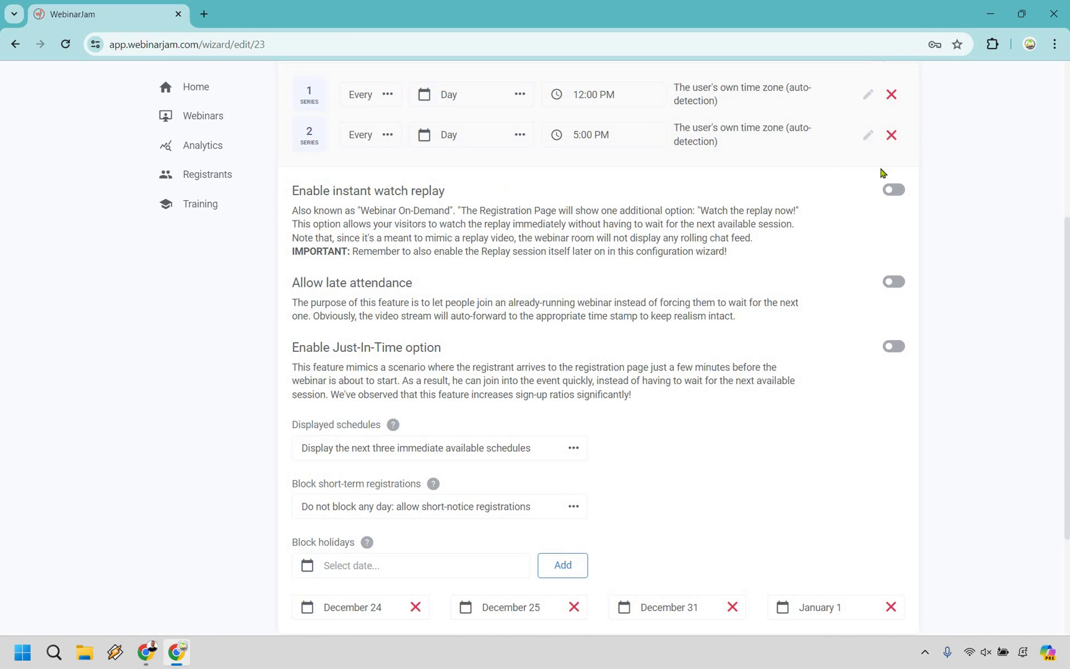
click(896, 190)
scroll(540, 237, down, 1)
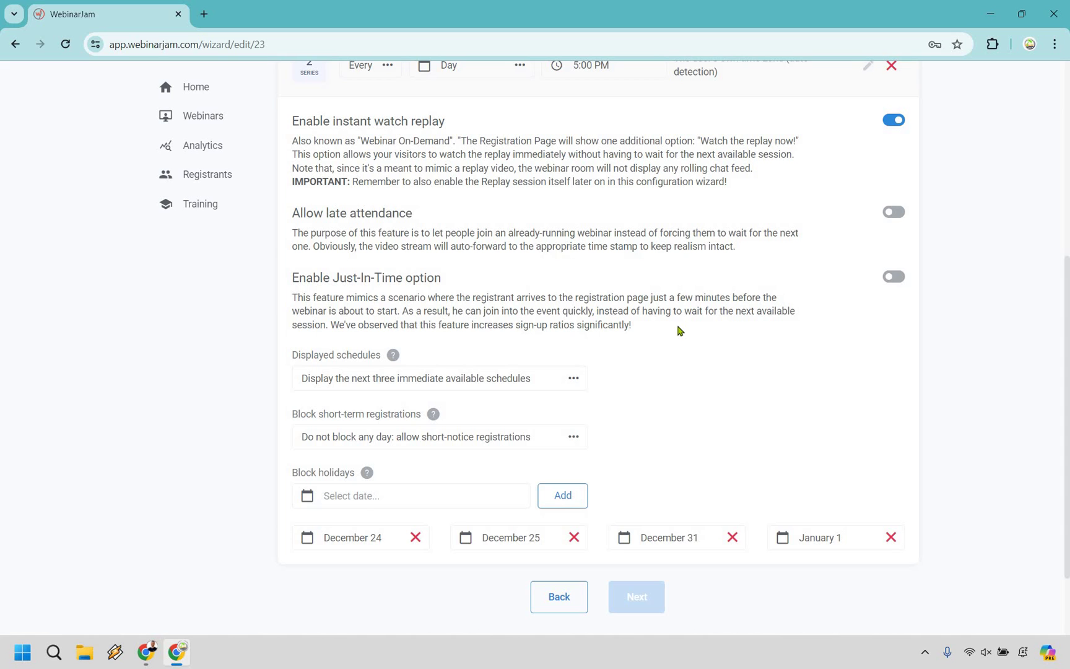
scroll(505, 317, down, 1)
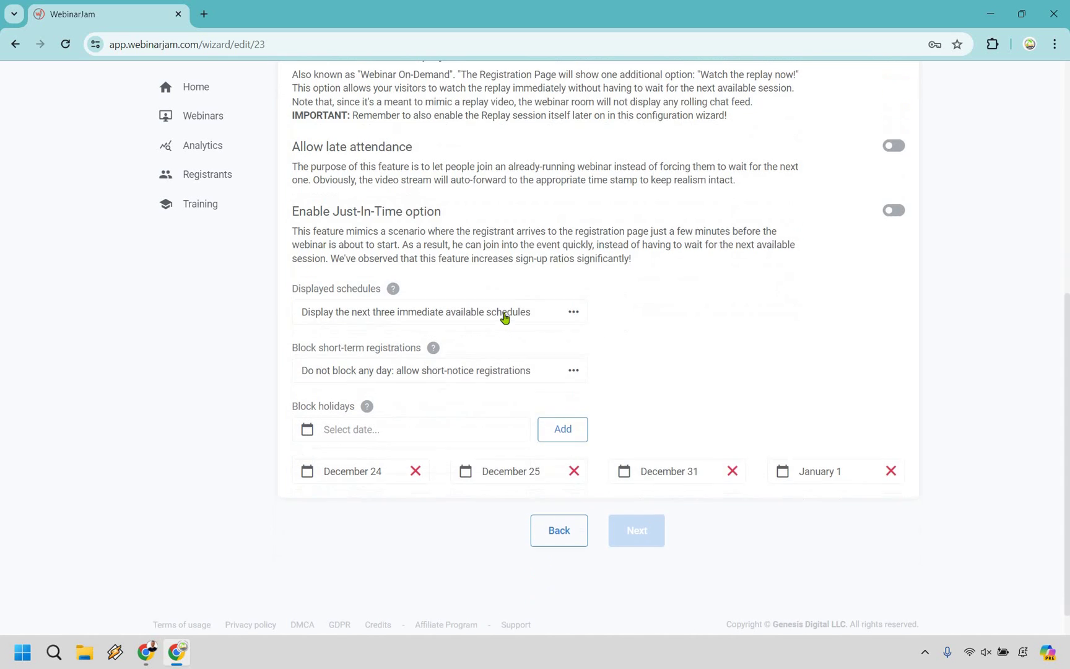
click(505, 316)
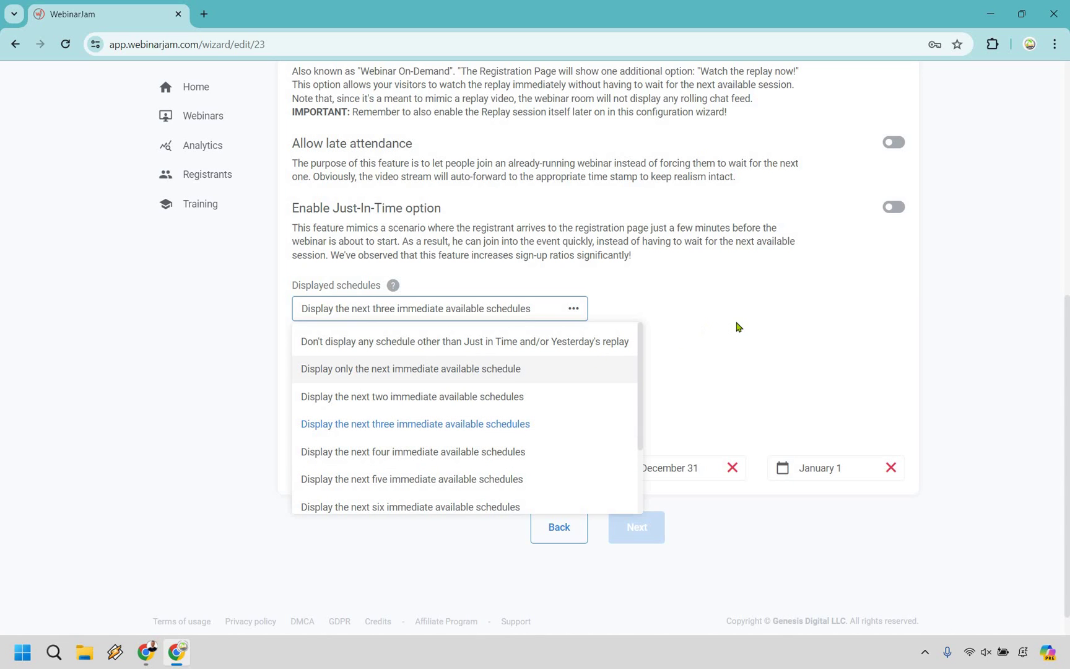
click(669, 322)
scroll(668, 324, down, 1)
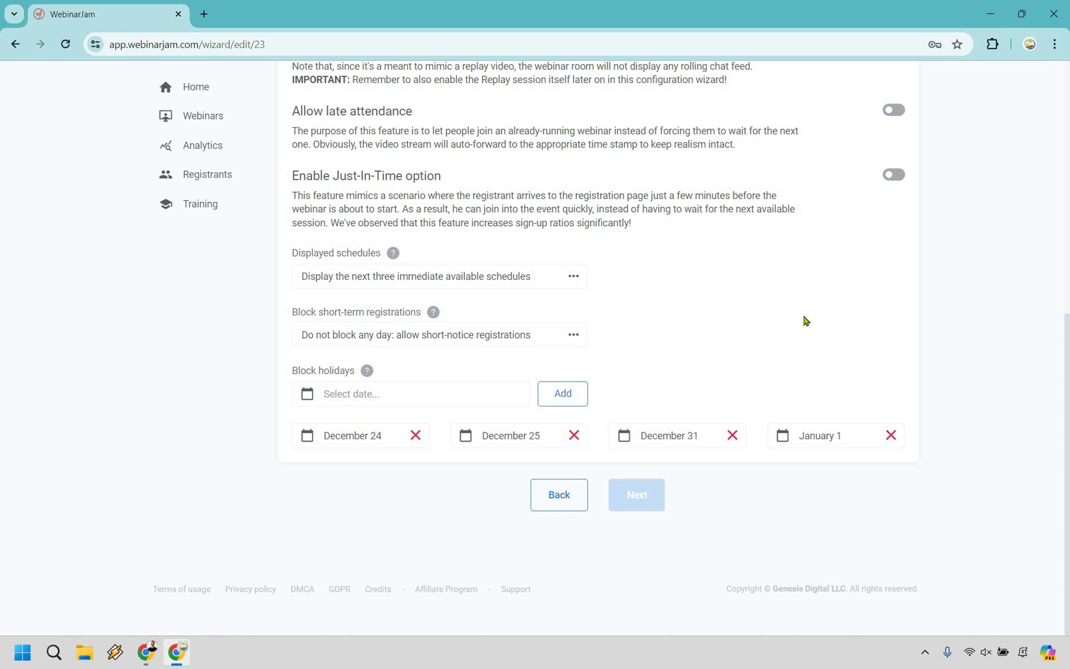
scroll(805, 320, up, 7)
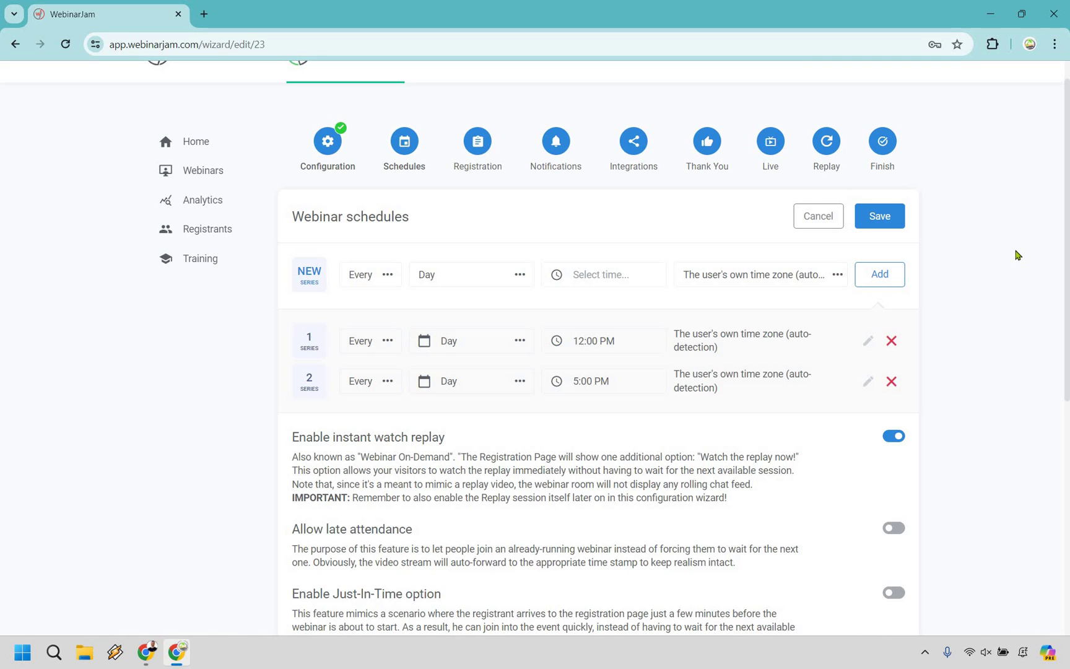
scroll(1015, 255, up, 1)
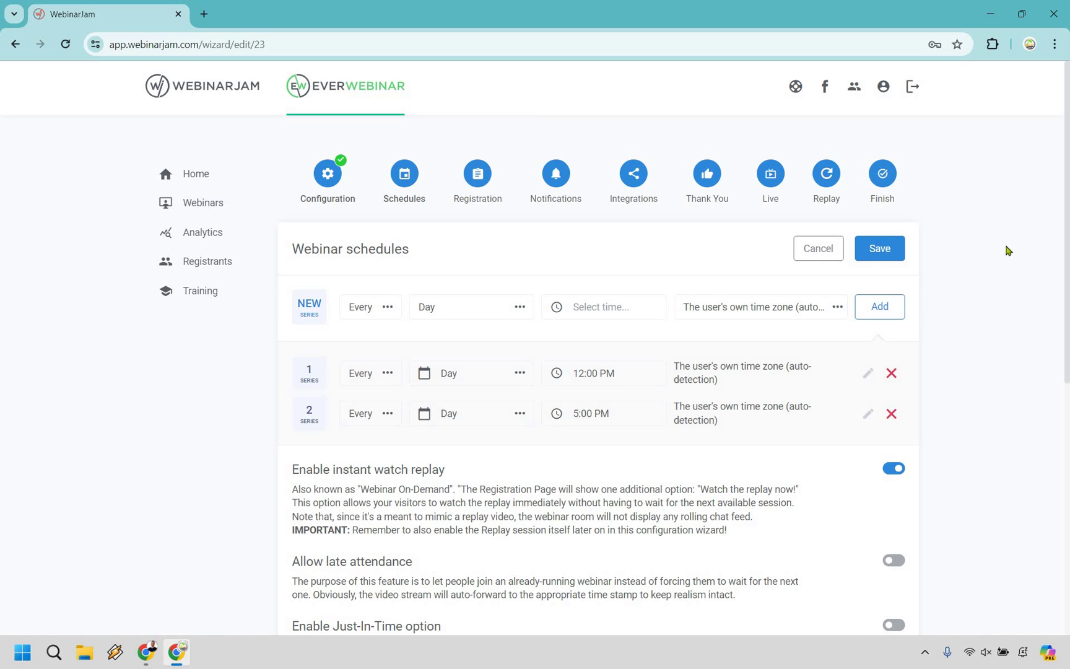
click(886, 249)
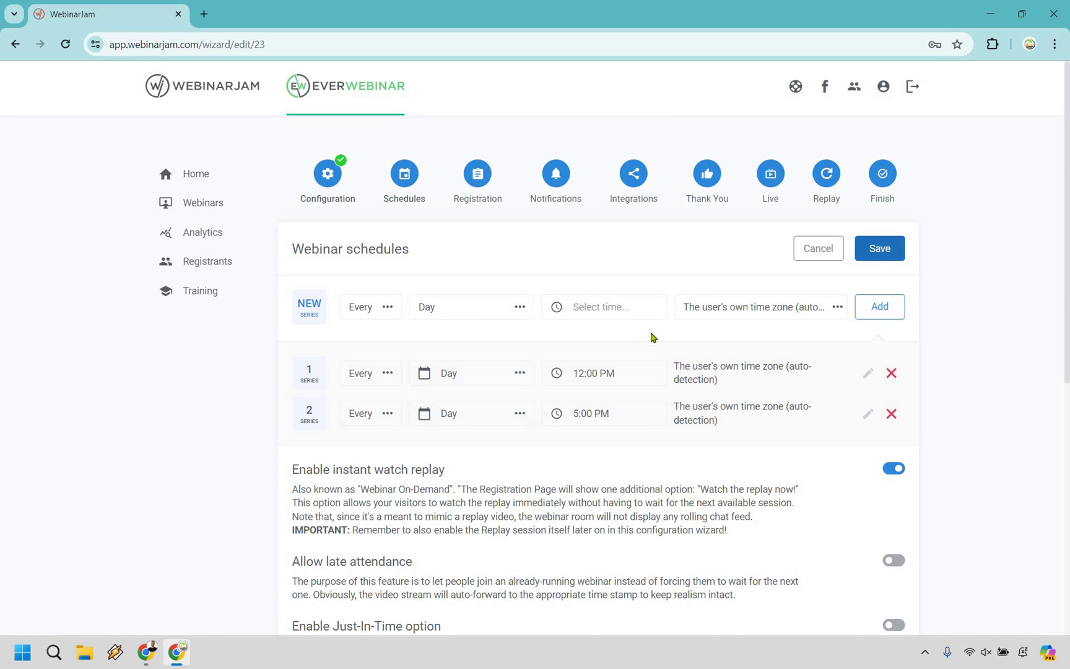
Step: Advance to the Registration step and bring up the registration page design options
click(648, 312)
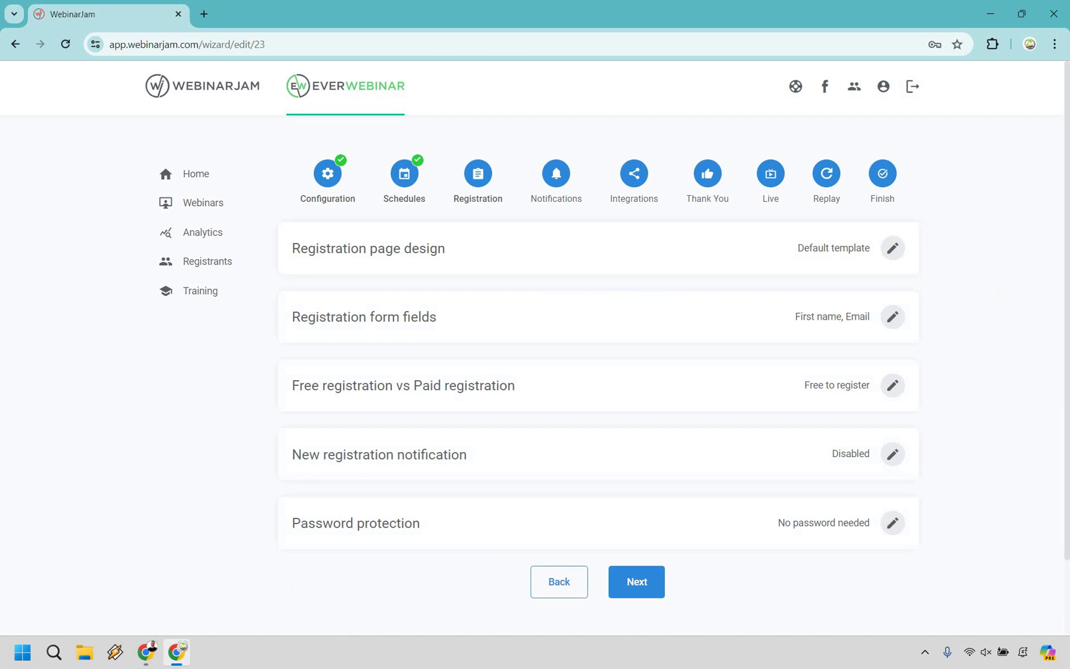
click(893, 249)
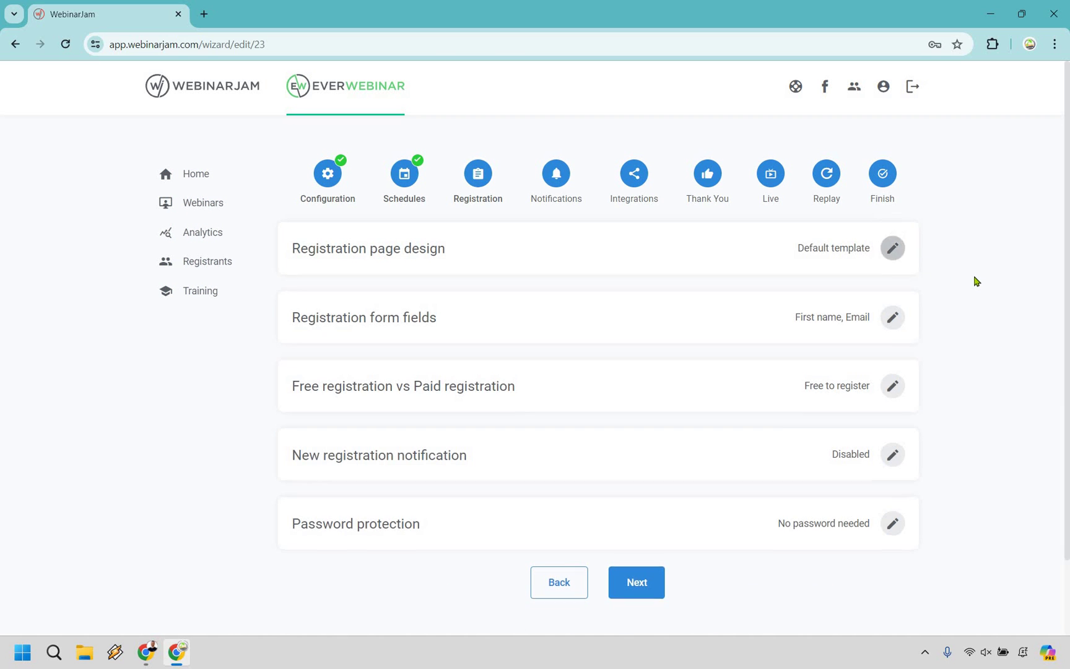
scroll(1023, 206, down, 5)
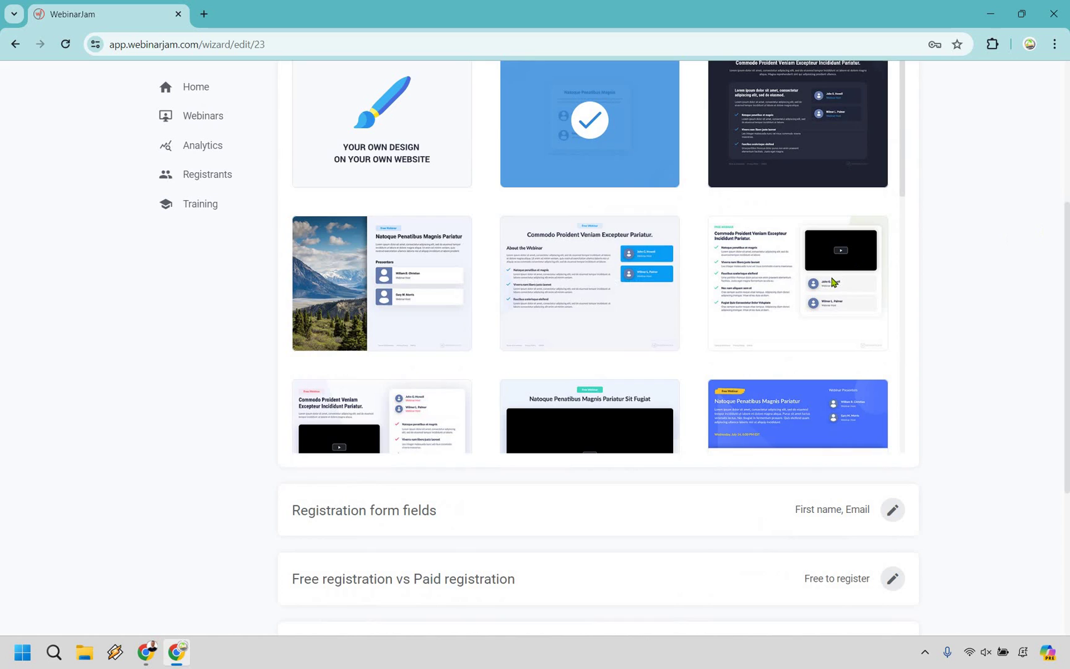
scroll(818, 270, up, 2)
scroll(815, 269, down, 6)
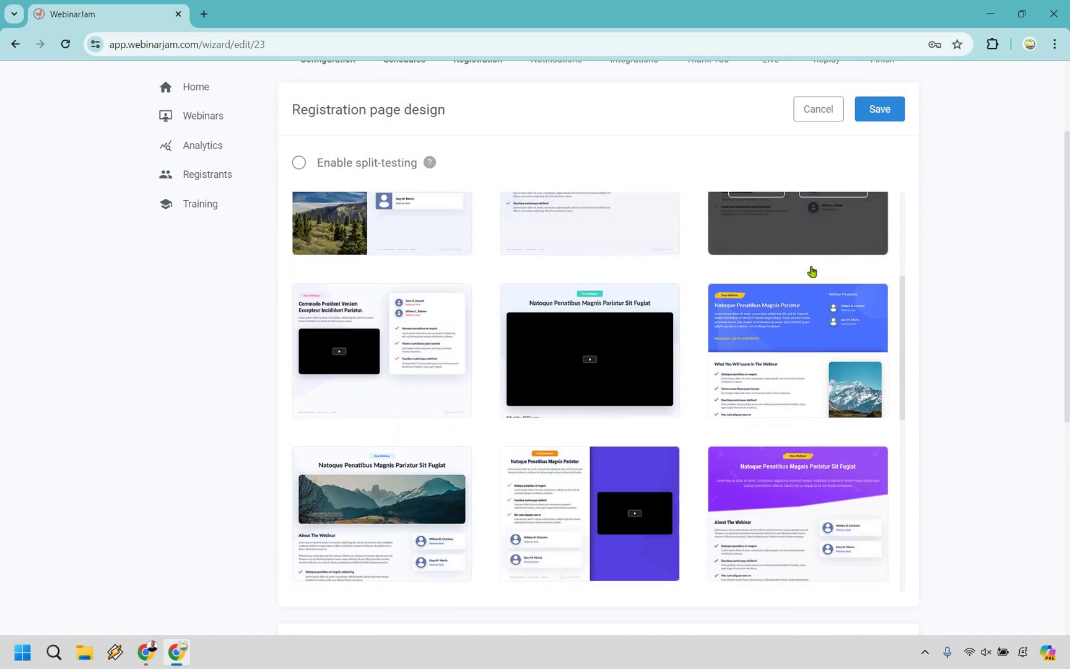
scroll(799, 279, down, 6)
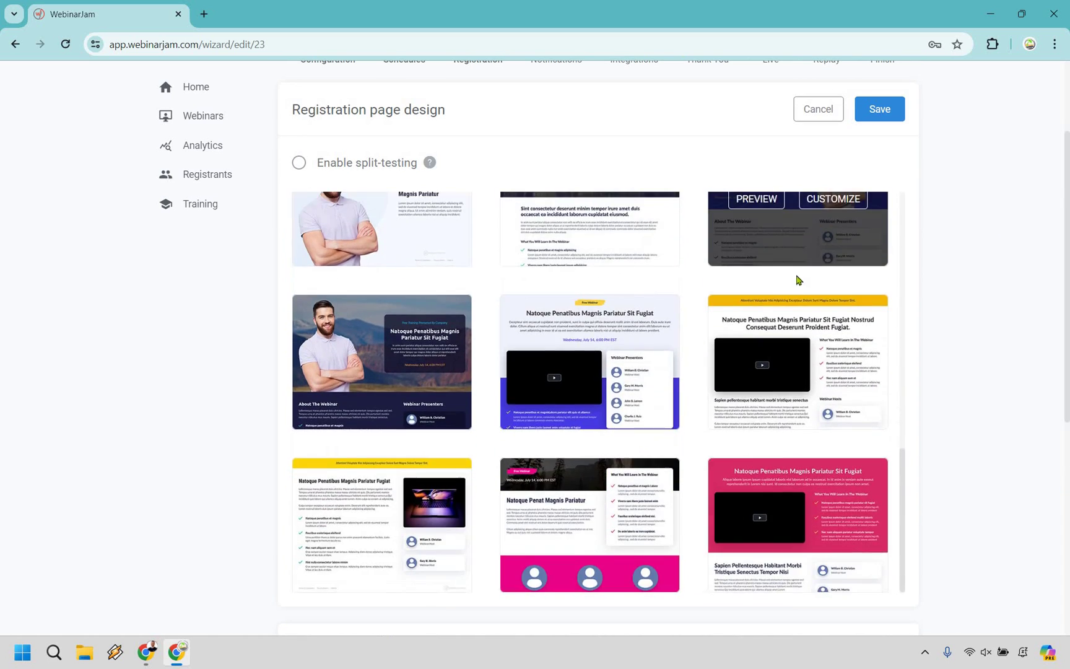
scroll(792, 351, up, 7)
scroll(793, 351, up, 4)
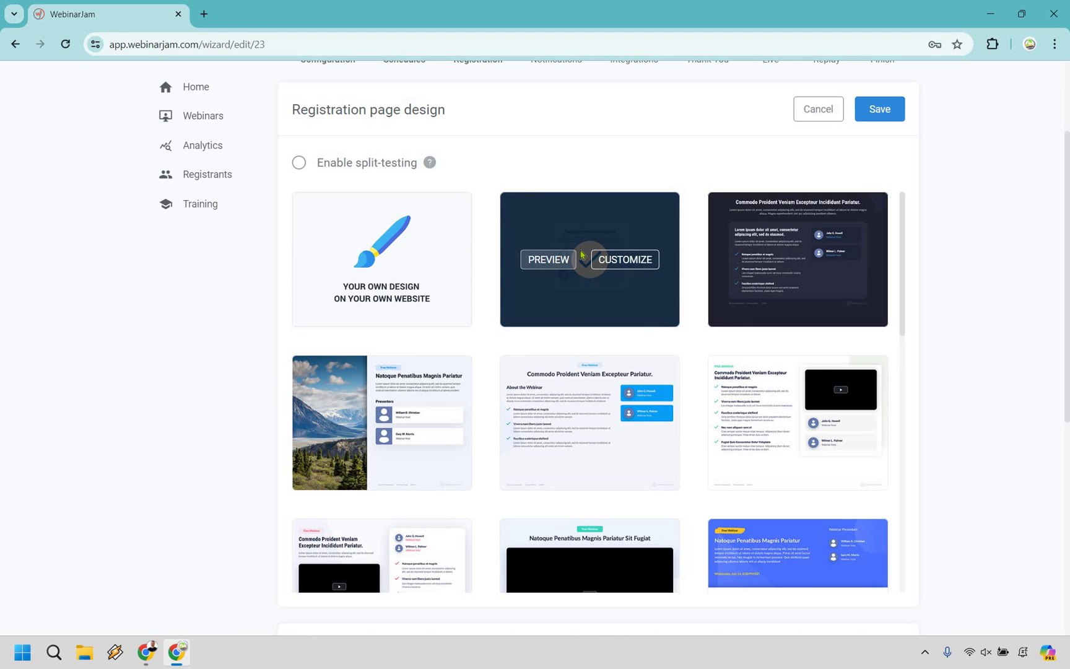
Step: Preview the selected Natoque Penatibus Magnis template, then start customizing it
click(549, 260)
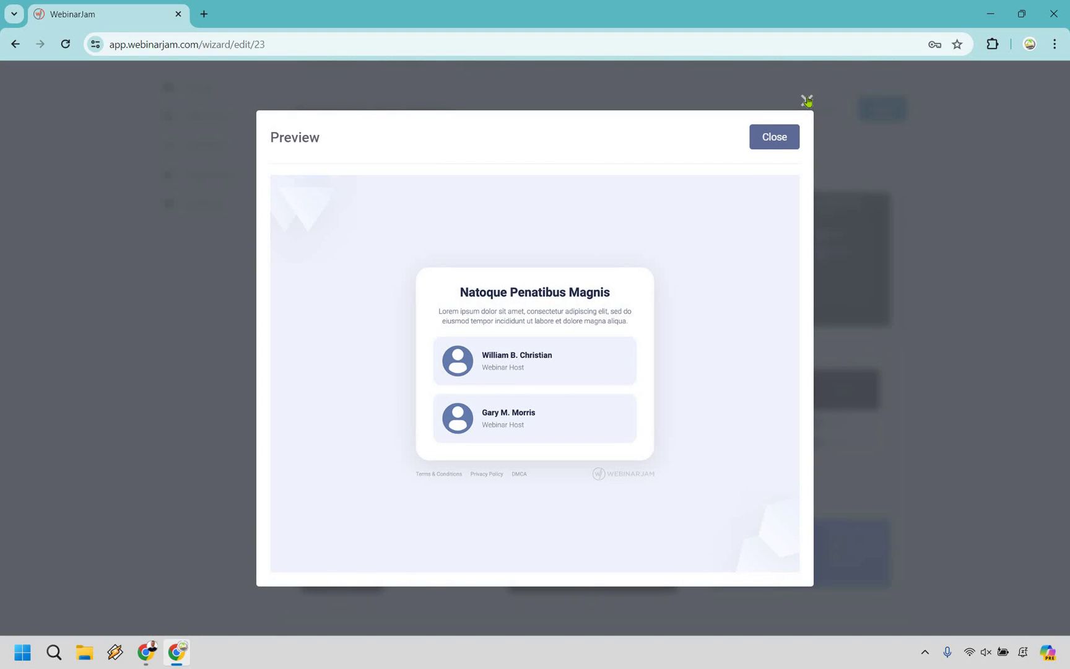
key(Escape)
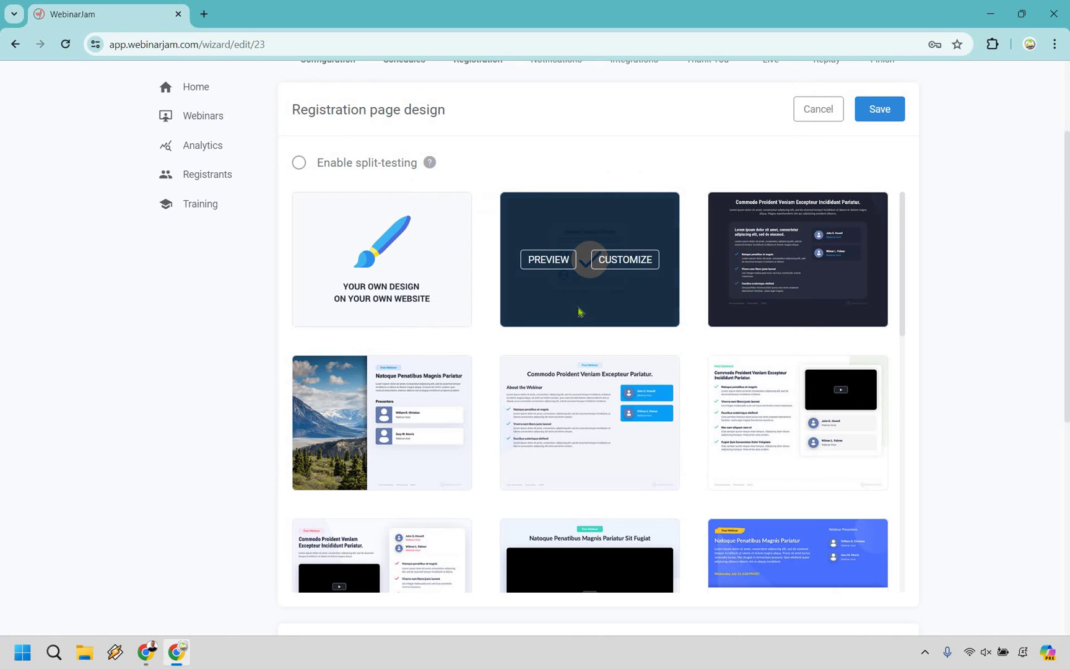
scroll(579, 304, down, 3)
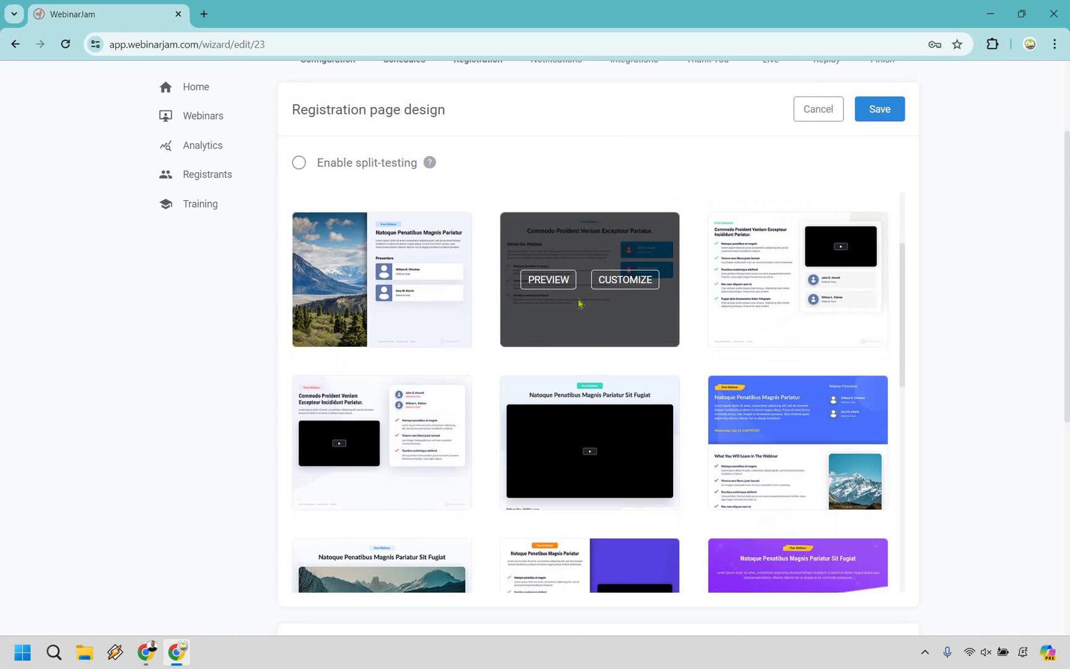
scroll(734, 308, down, 1)
scroll(607, 492, up, 4)
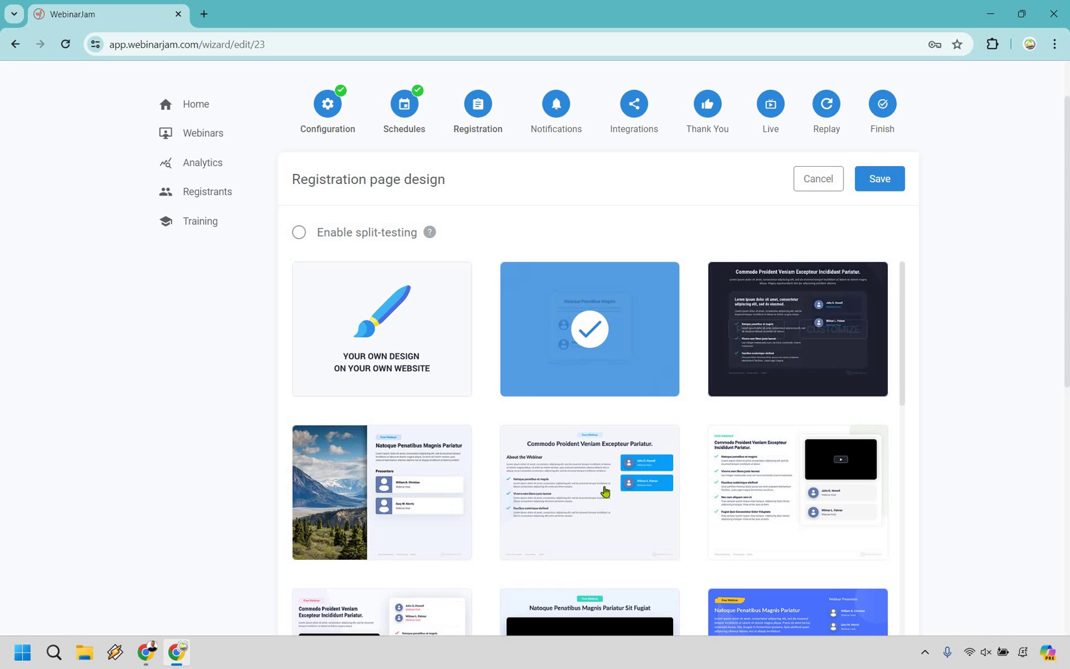
click(620, 492)
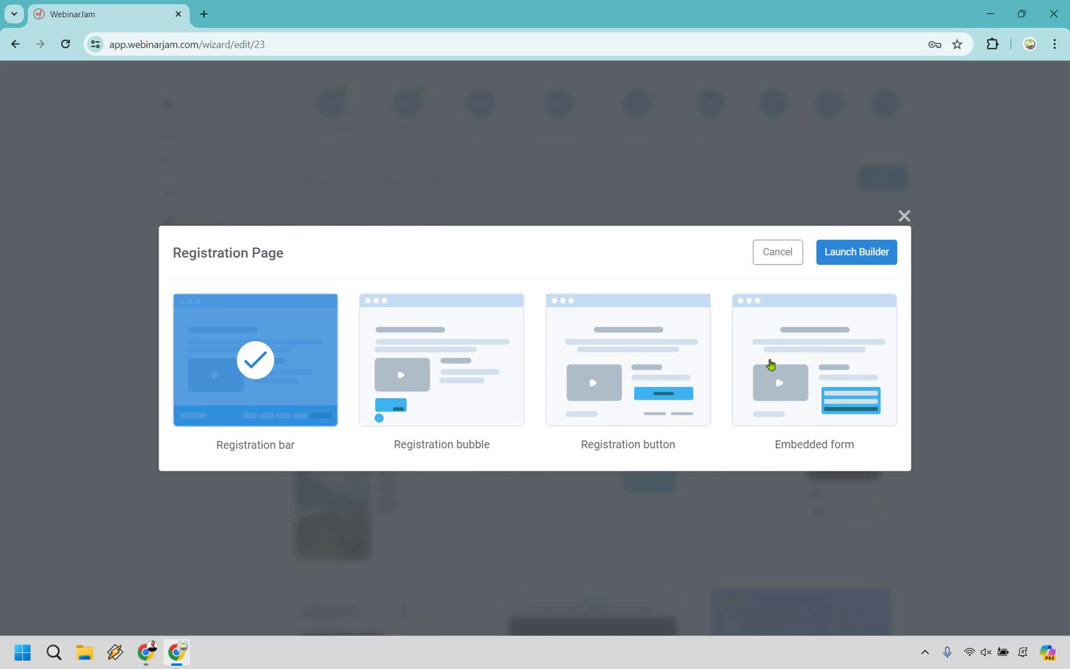
Step: In the page builder, replace the About the Webinar paragraph with 'Type in something new'
click(860, 260)
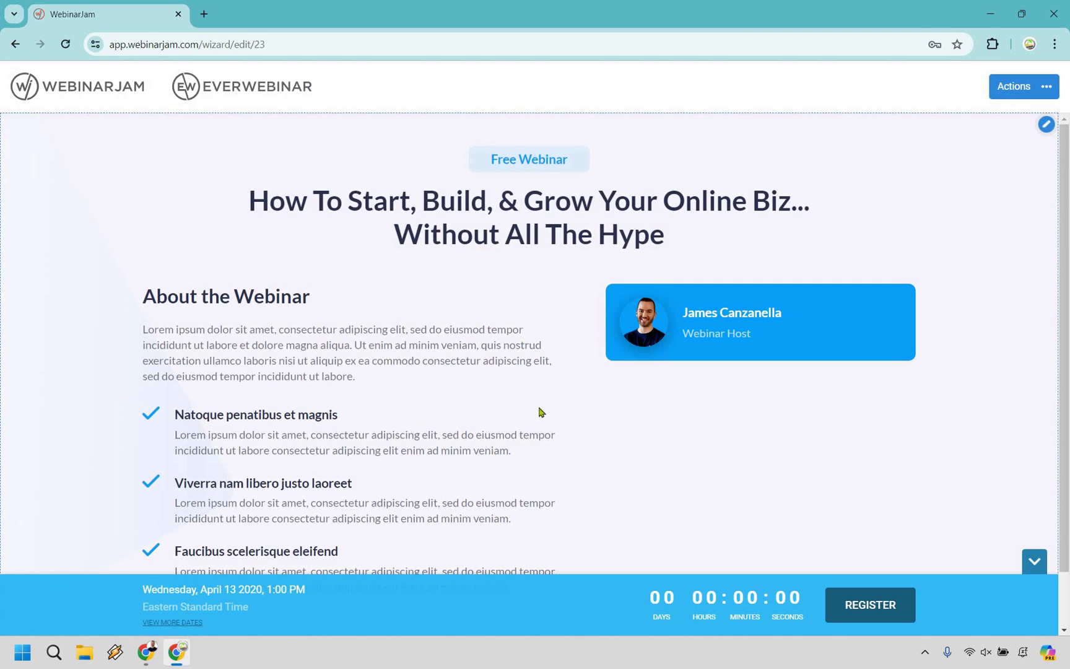
mouse_move(530, 316)
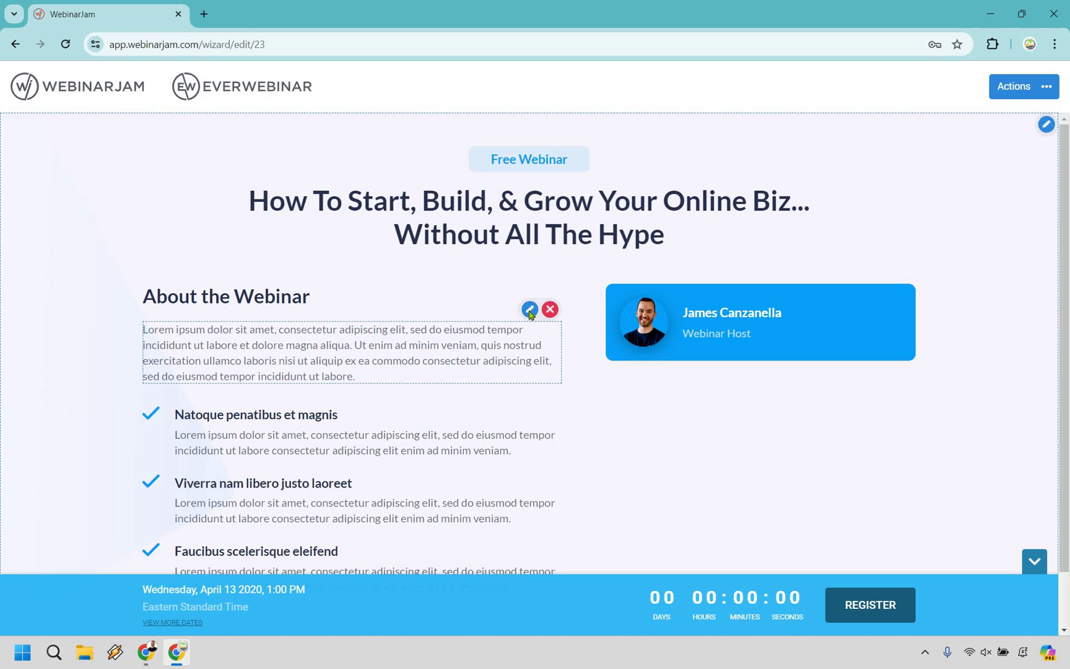
click(487, 342)
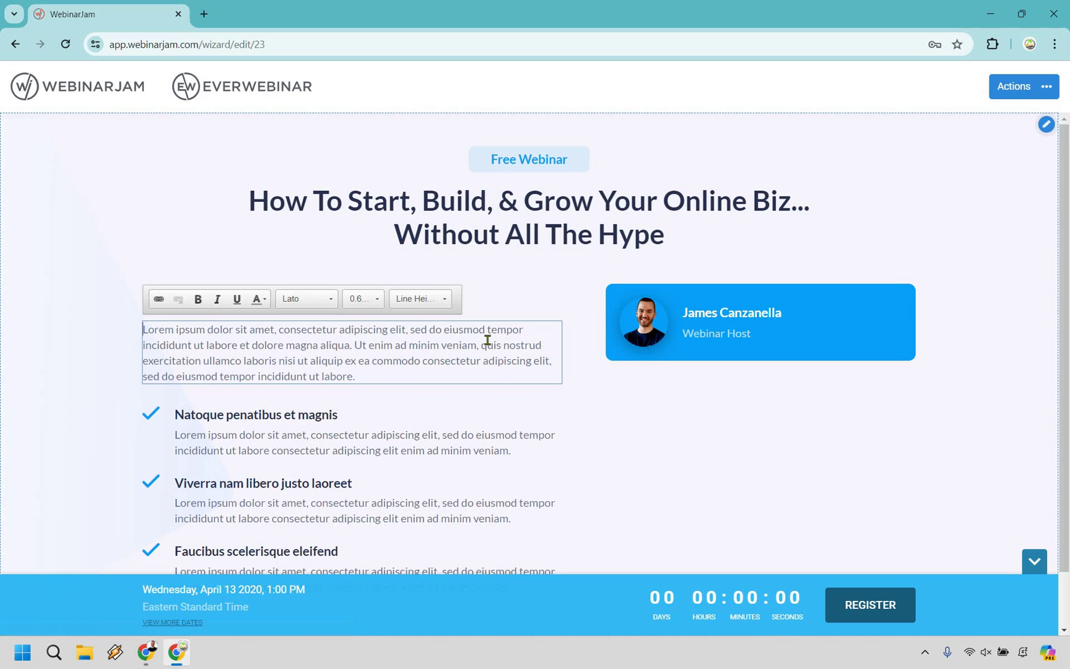
triple_click(488, 342)
text(Type )
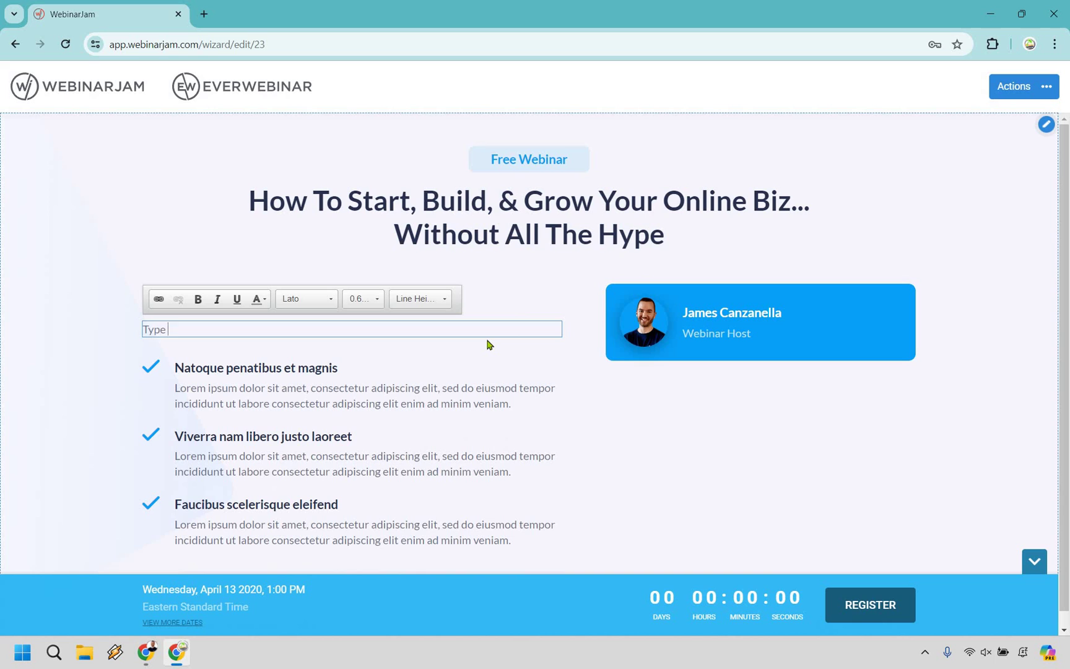
text(in something new)
click(313, 373)
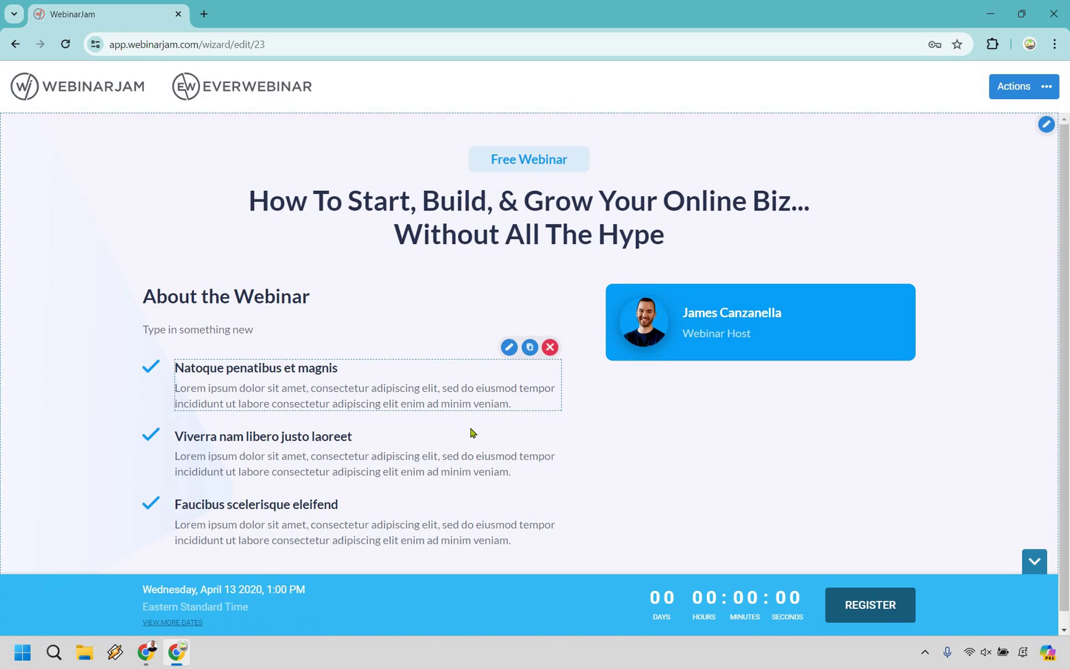
click(1048, 588)
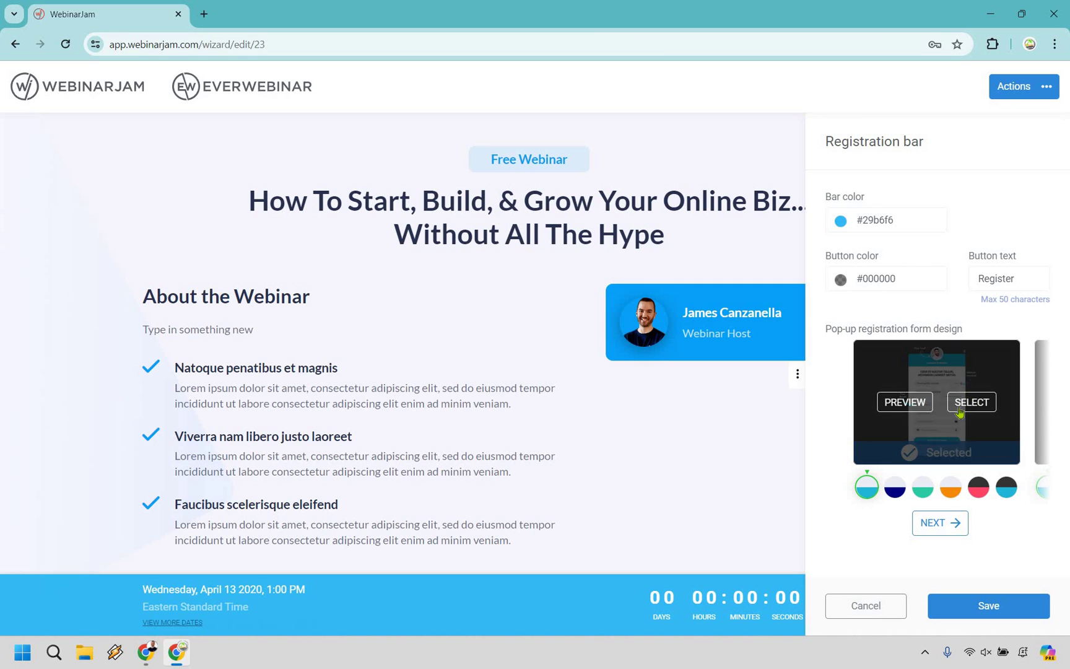
click(922, 404)
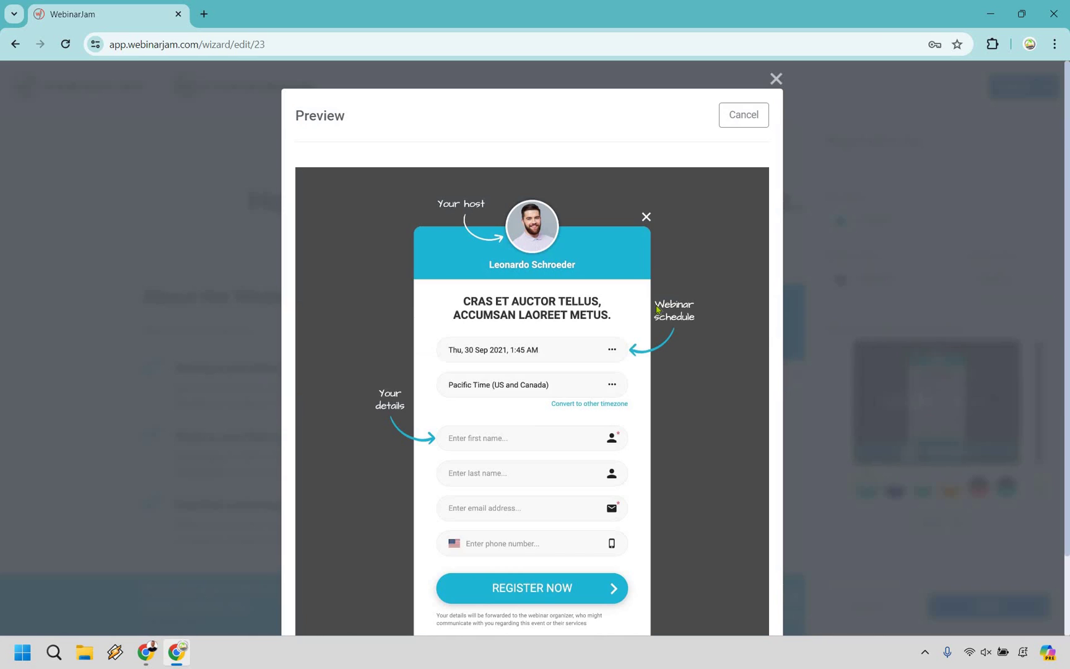
scroll(687, 254, down, 1)
scroll(737, 114, up, 1)
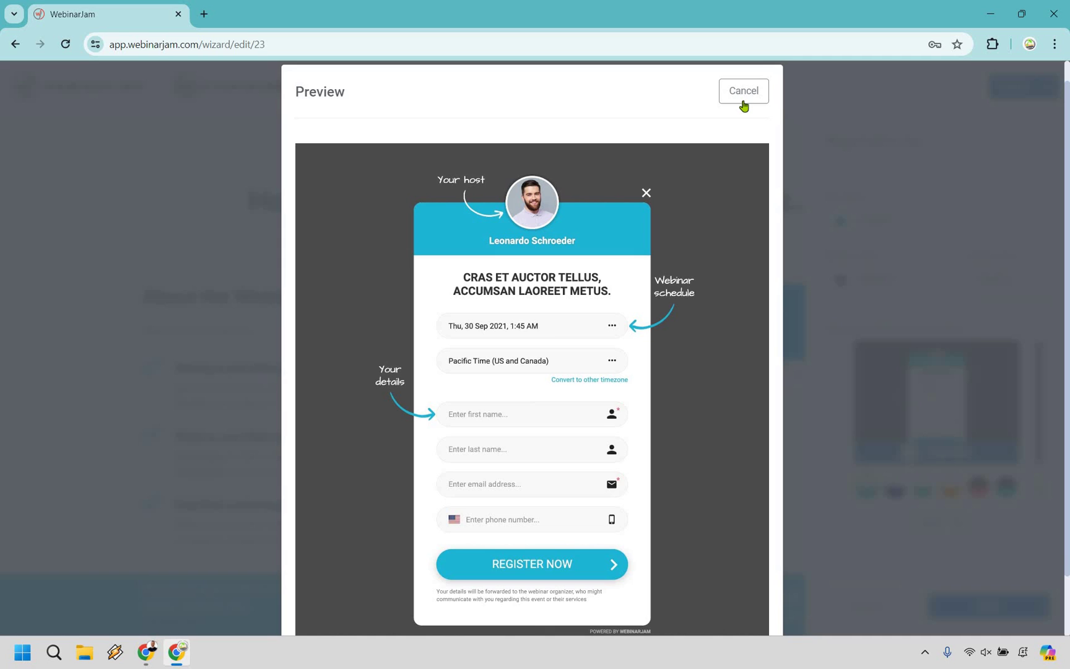
click(948, 545)
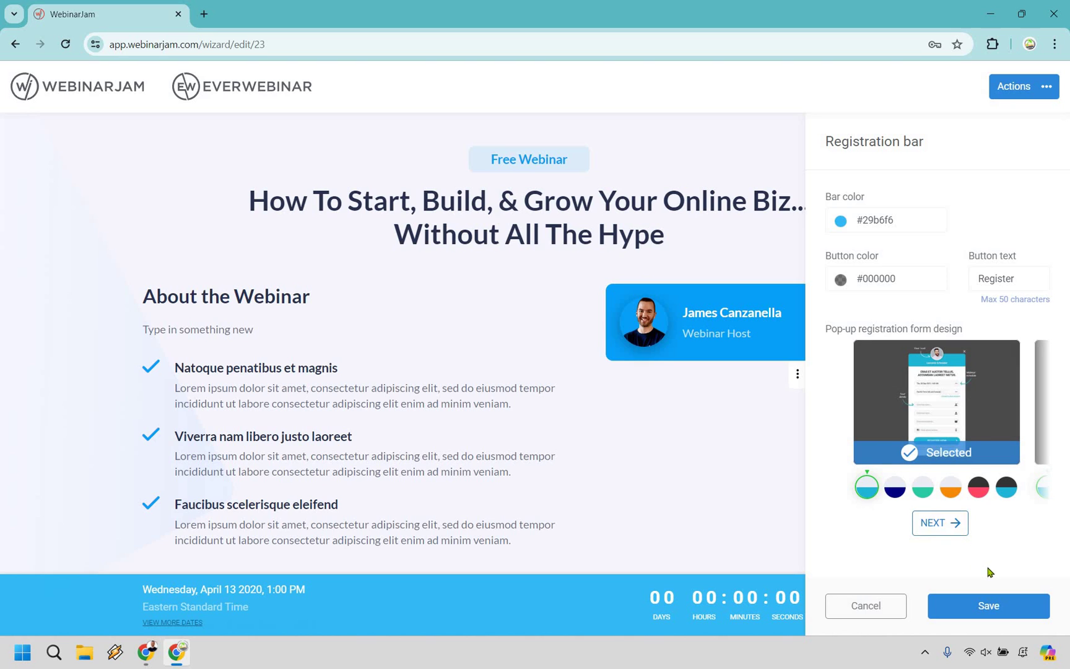
click(940, 522)
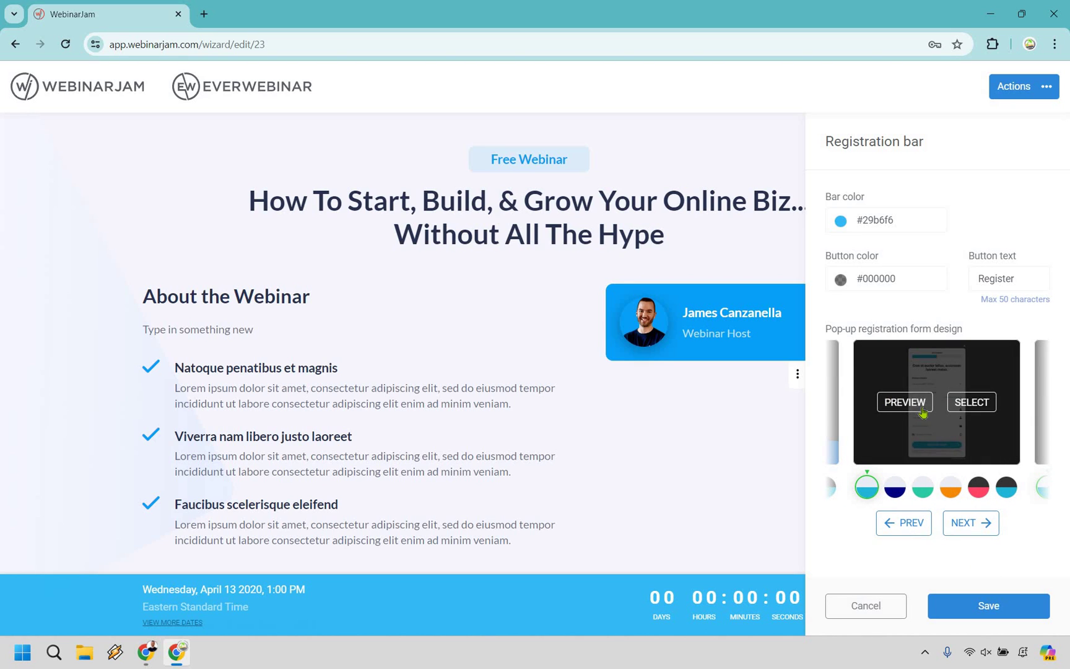
click(923, 411)
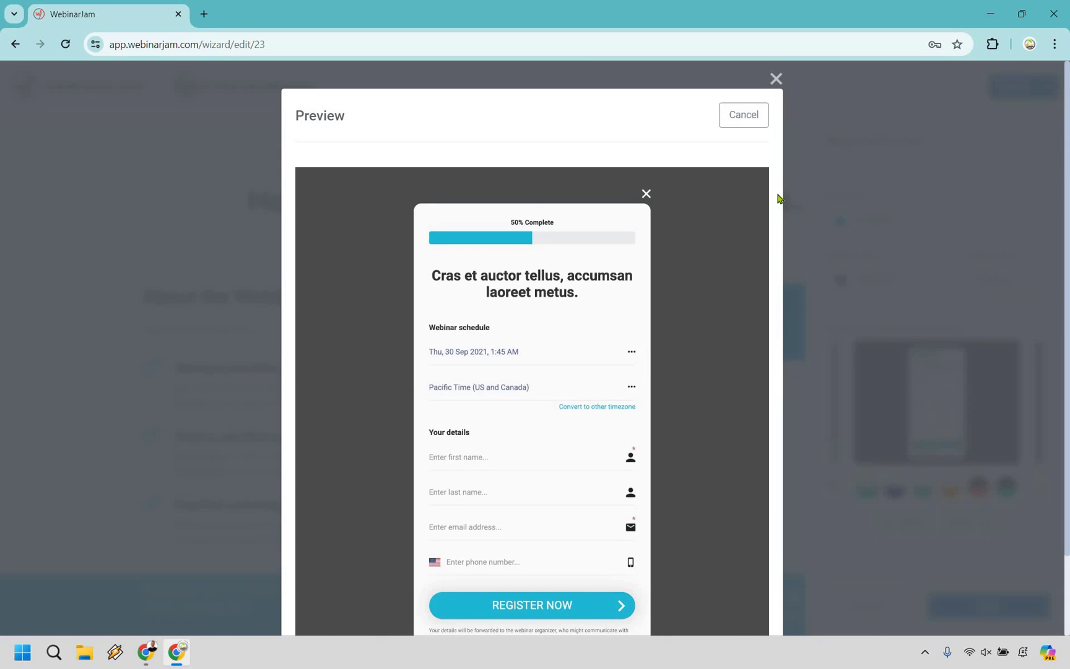
scroll(777, 198, down, 2)
scroll(760, 100, up, 2)
click(976, 525)
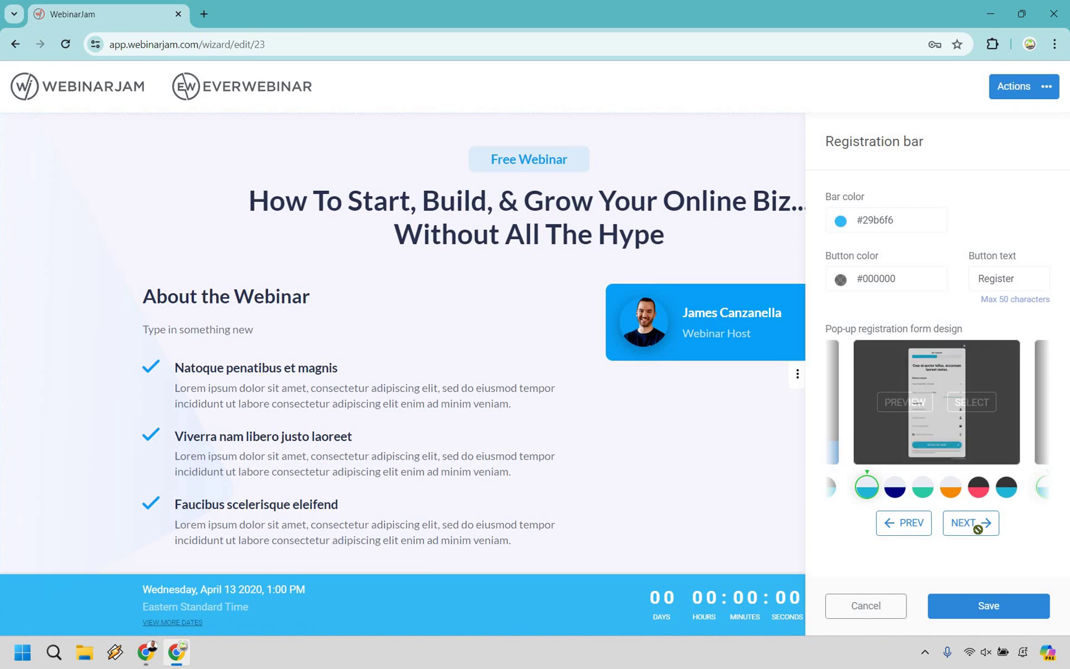
click(978, 526)
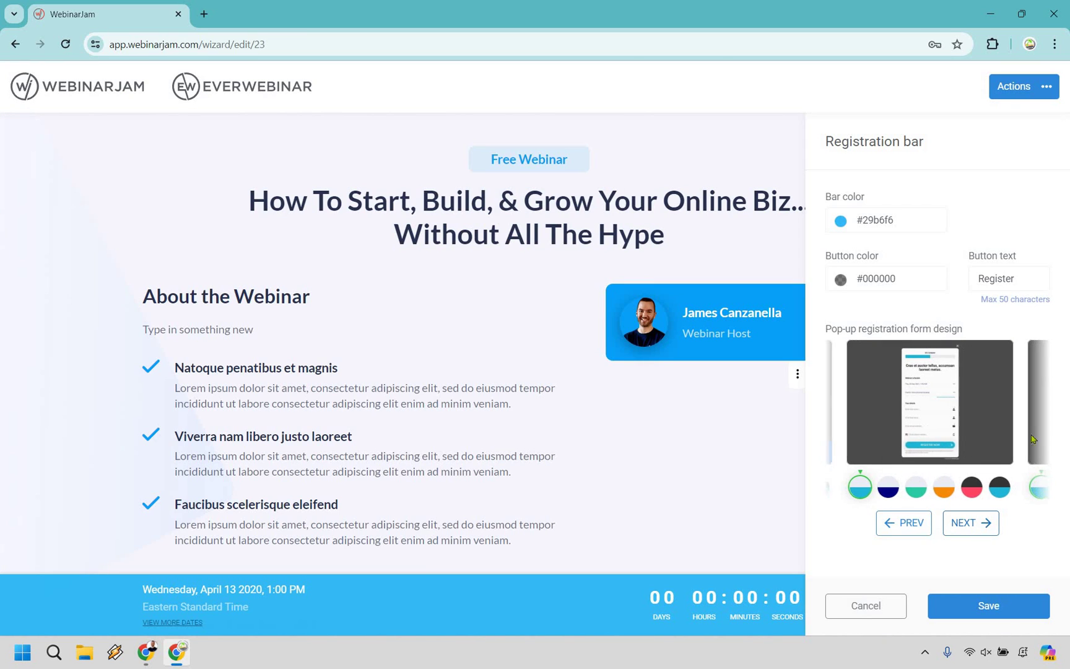
click(984, 525)
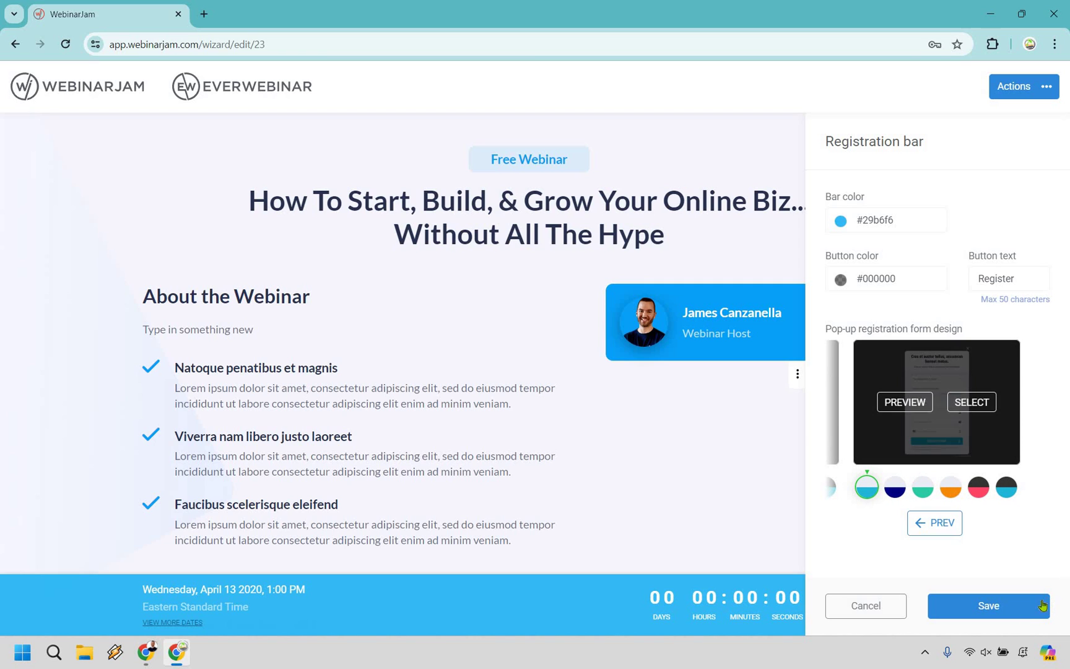
click(890, 370)
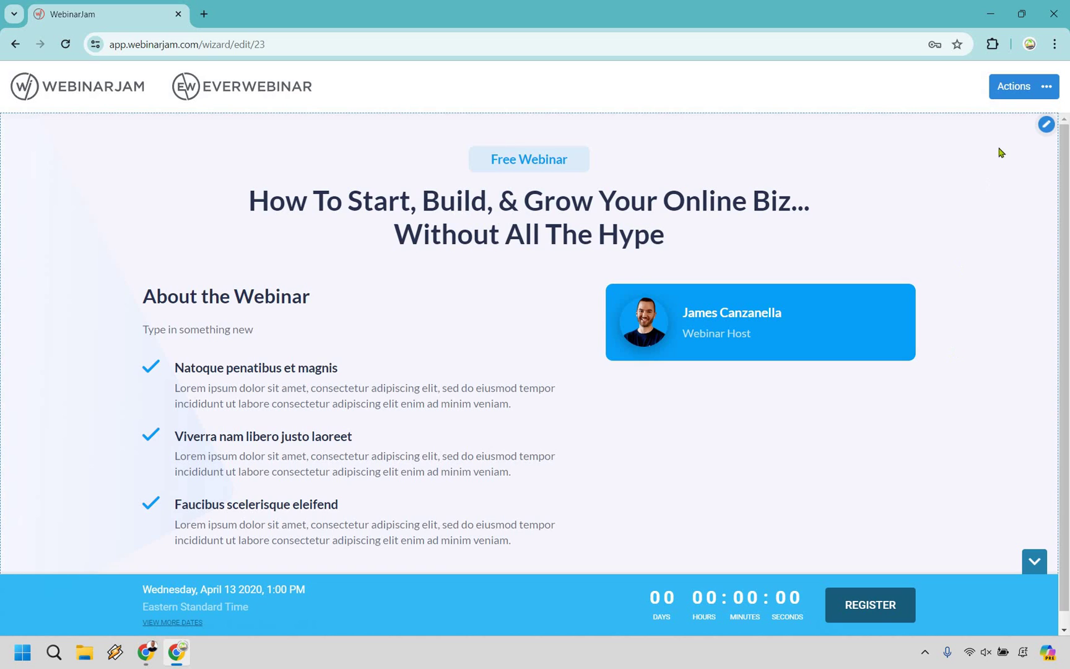
Step: Preview the edited registration page, try the REGISTER button, and close the preview
click(1050, 86)
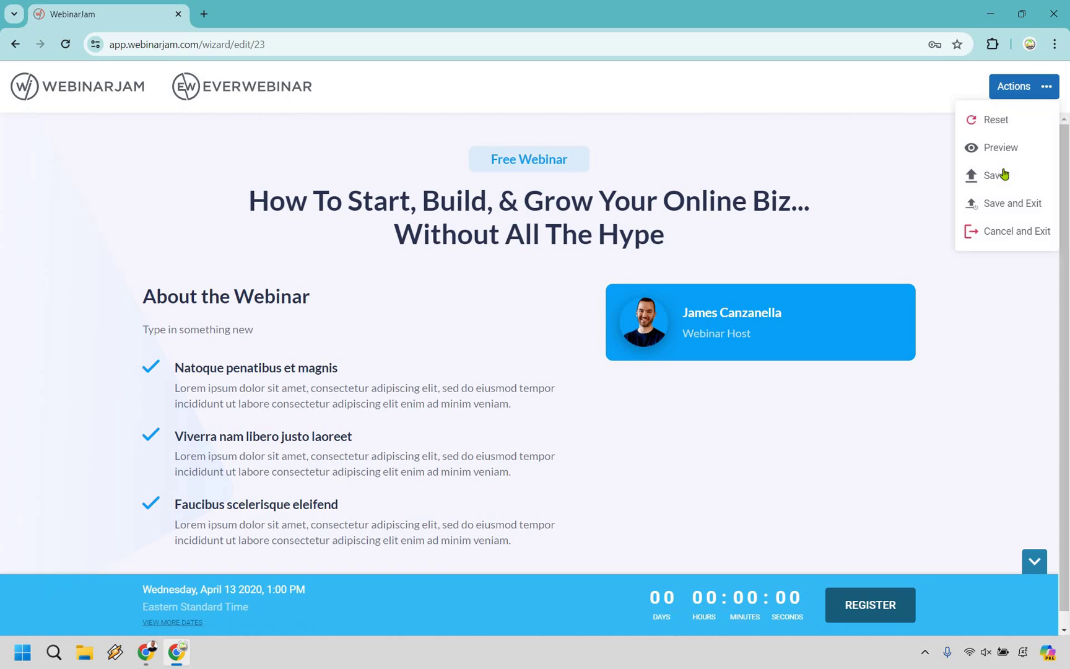
click(1005, 174)
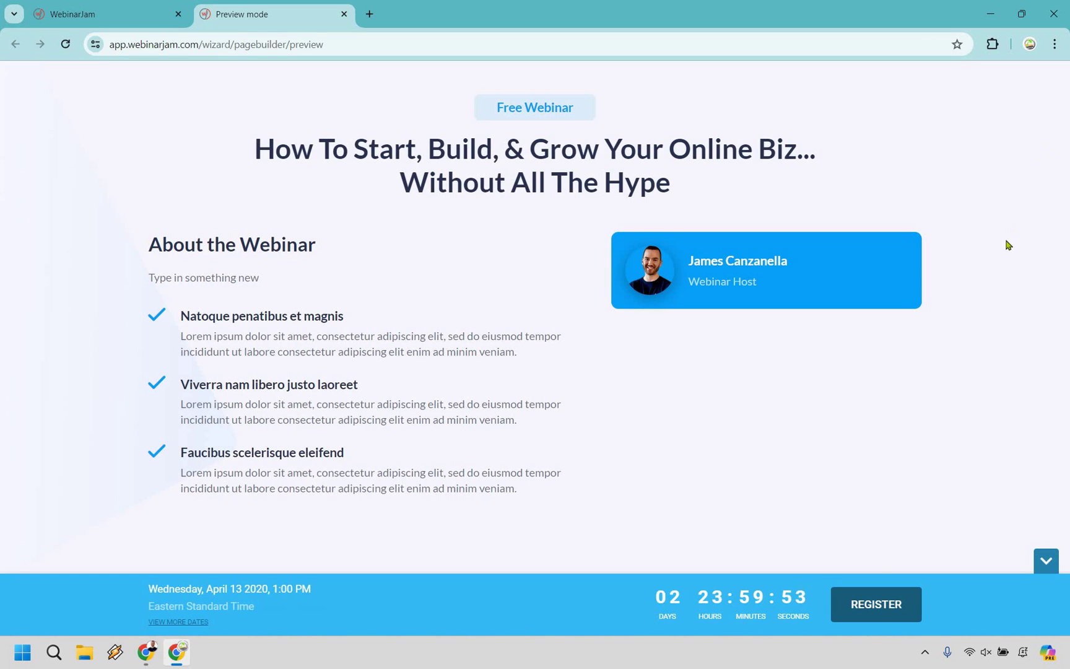
click(864, 606)
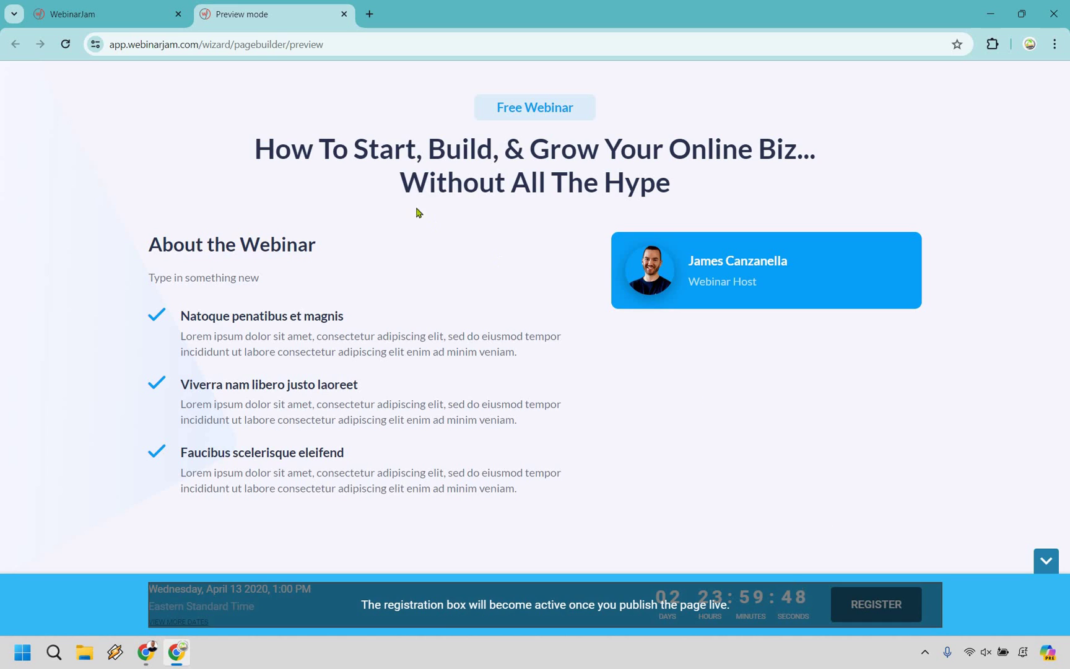
click(344, 14)
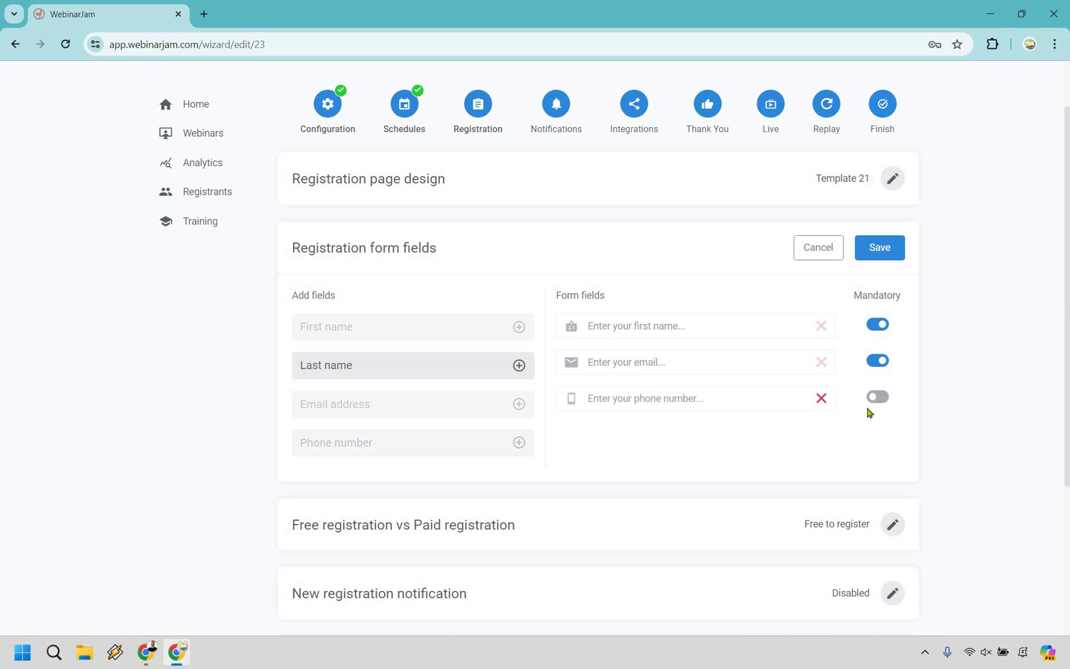
Step: Remove the phone number field, keep registration free, and save notifications as disabled
click(866, 406)
click(883, 247)
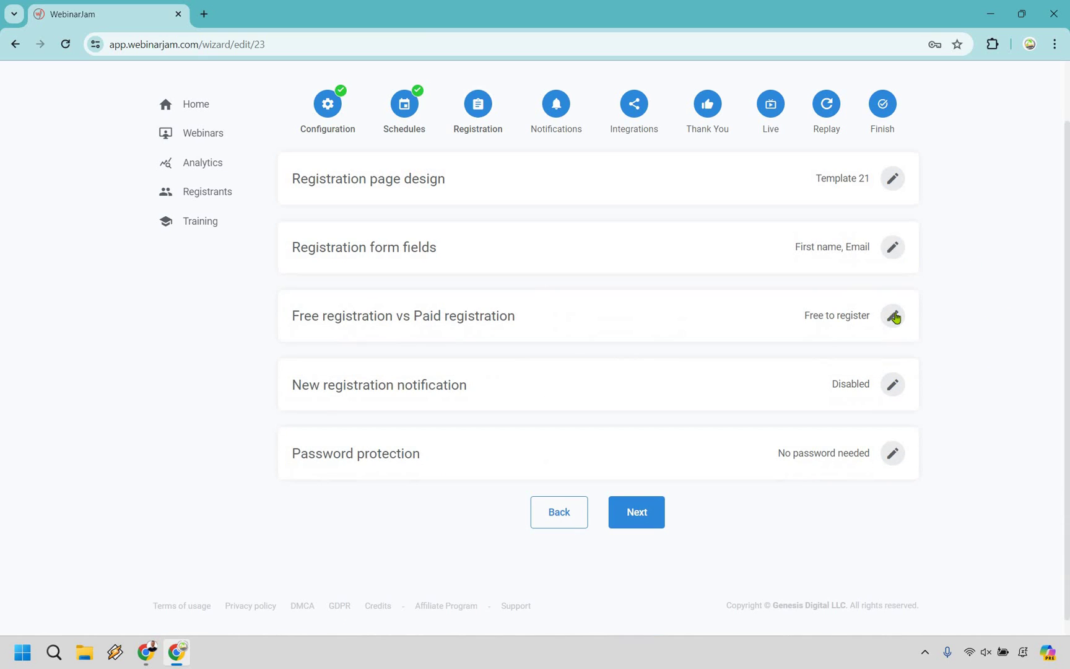
click(892, 331)
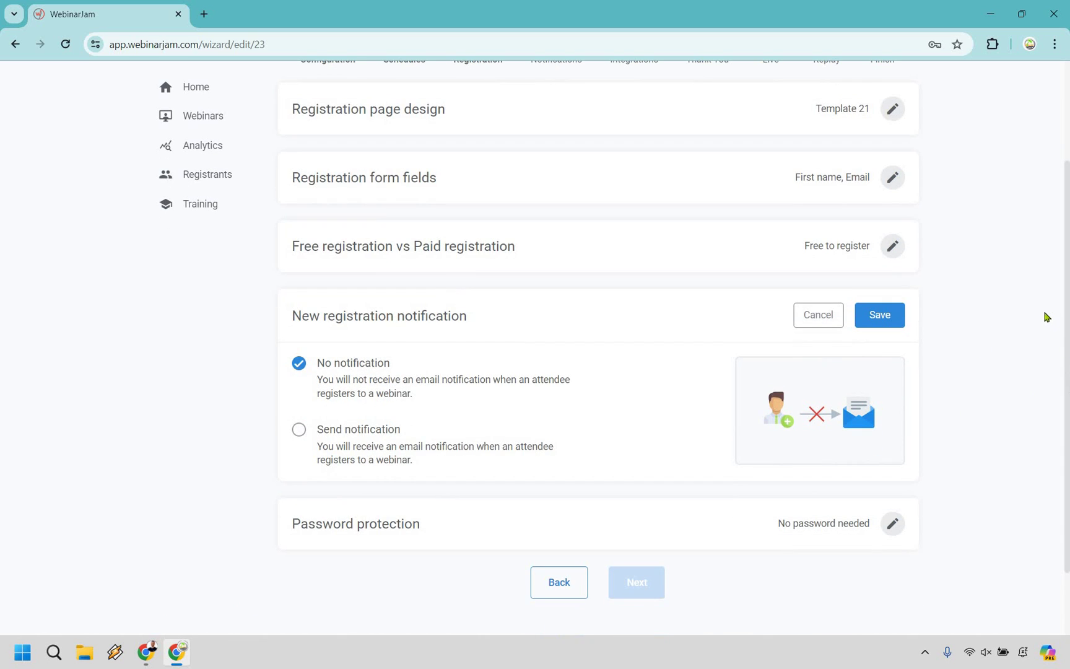
click(892, 317)
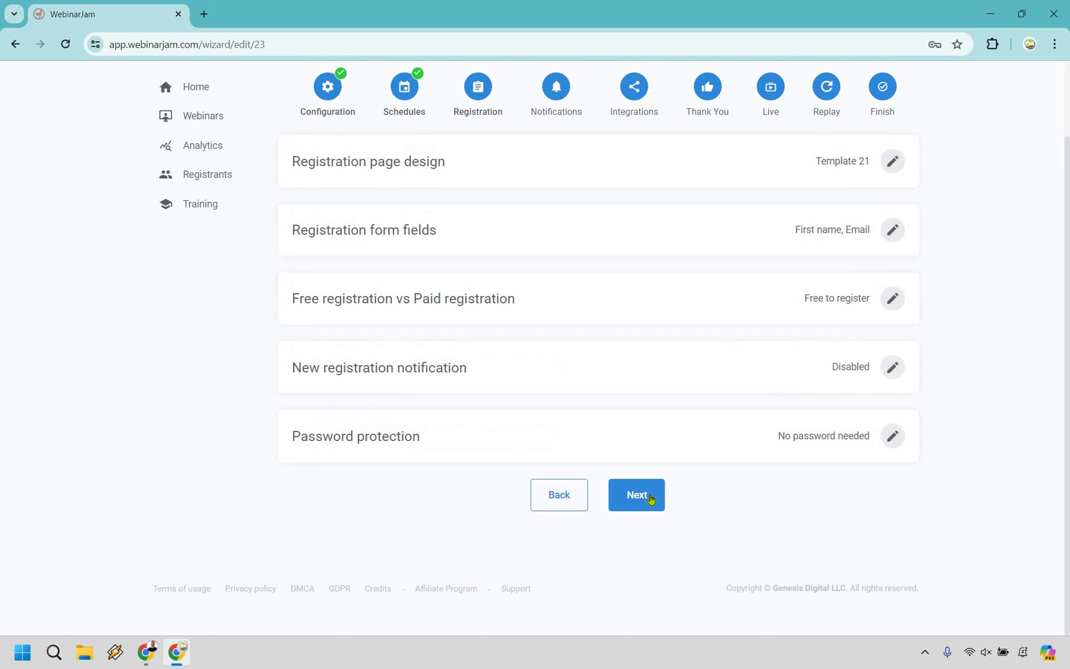
Step: Keep the default reminder emails and bring up the email autoresponder integration providers
click(650, 494)
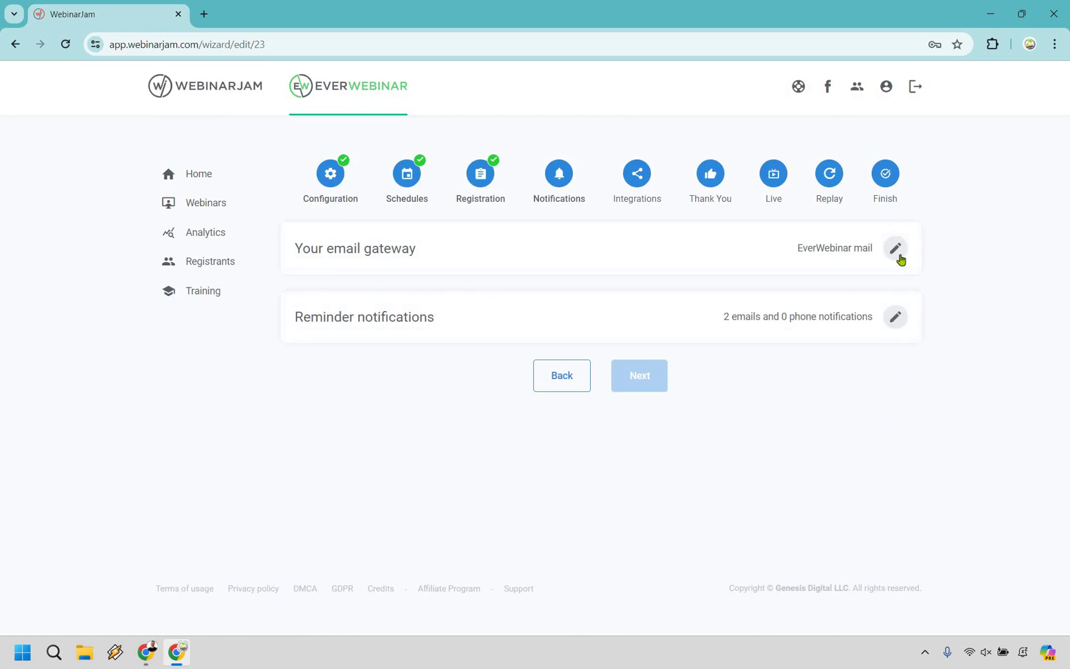
click(896, 313)
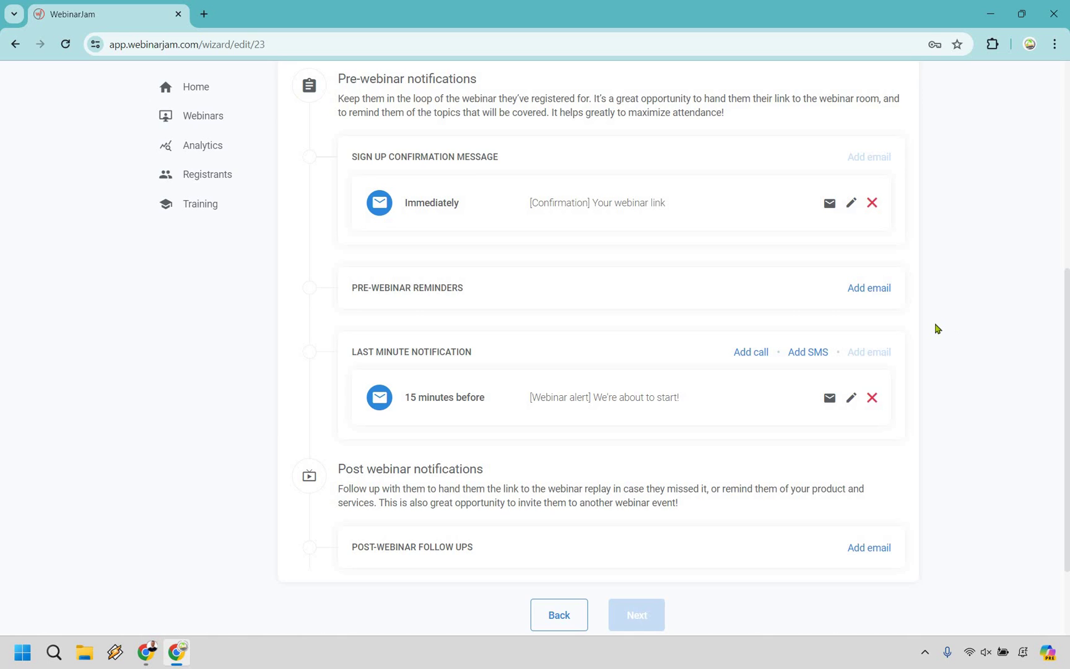
click(895, 248)
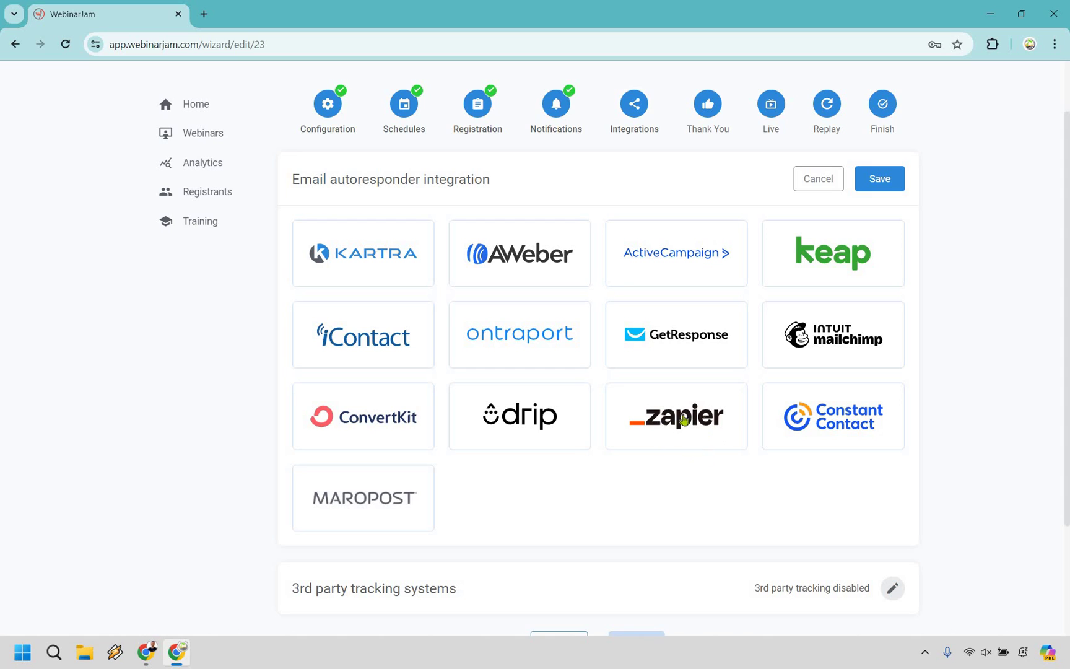
Step: Dismiss the email autoresponder provider panel without choosing a provider
mouse_move(709, 441)
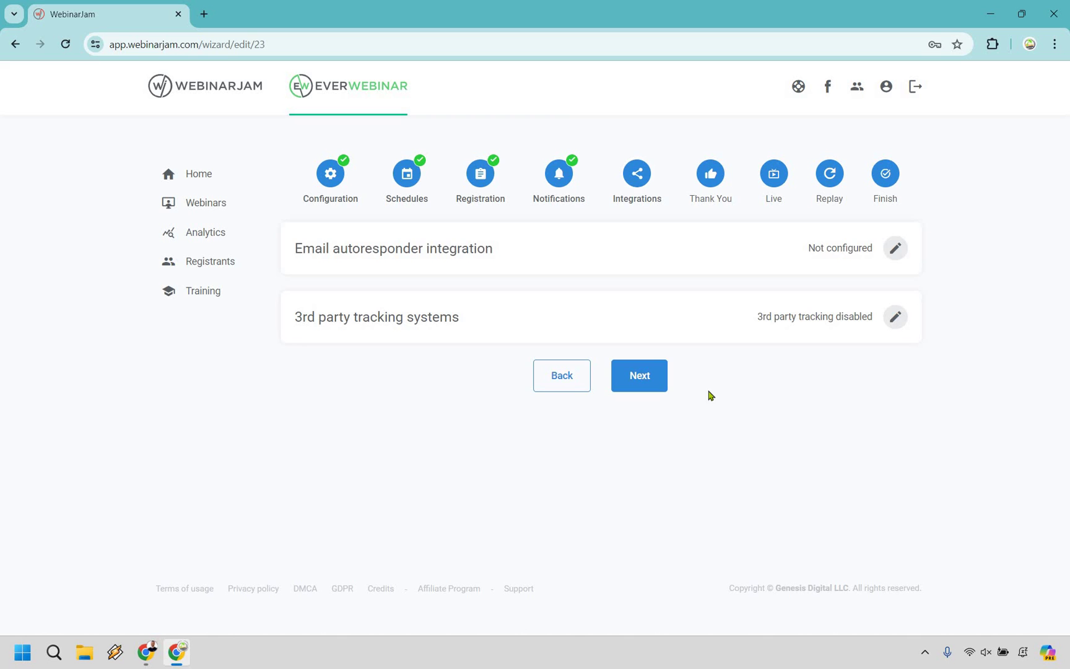
Step: Keep and save the default confirmation page for registrants
click(896, 247)
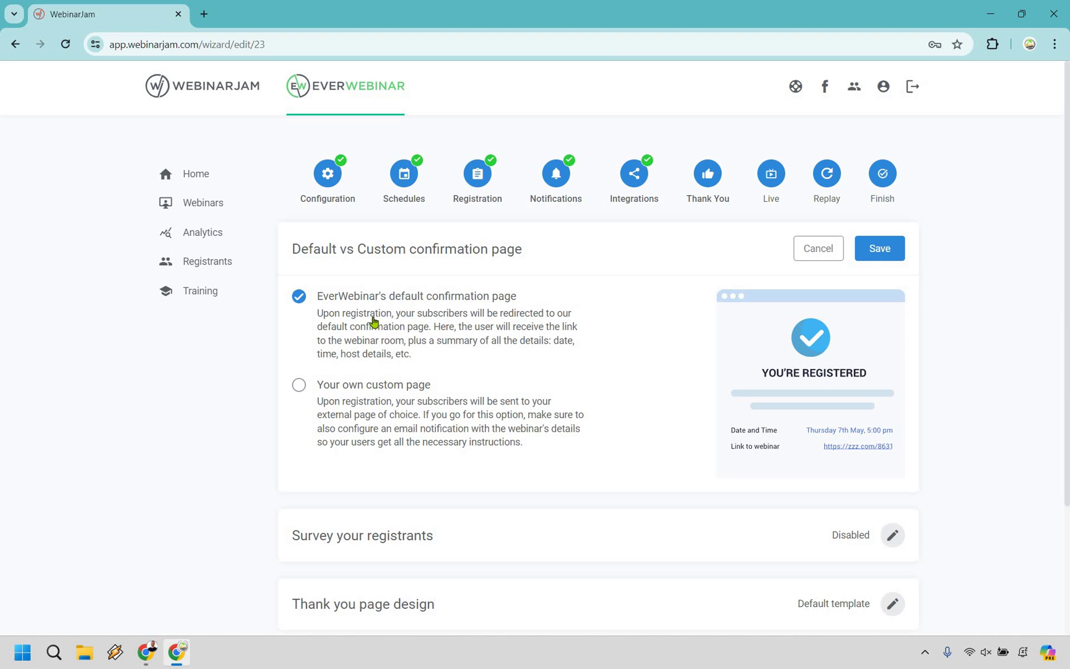
scroll(371, 317, down, 1)
click(299, 315)
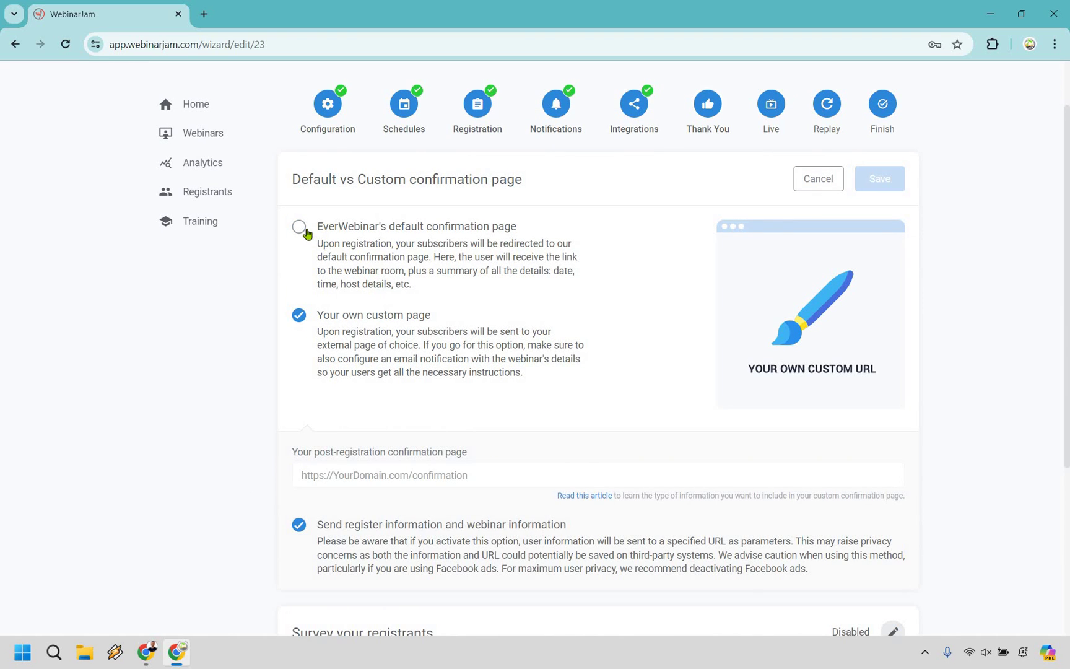
click(618, 251)
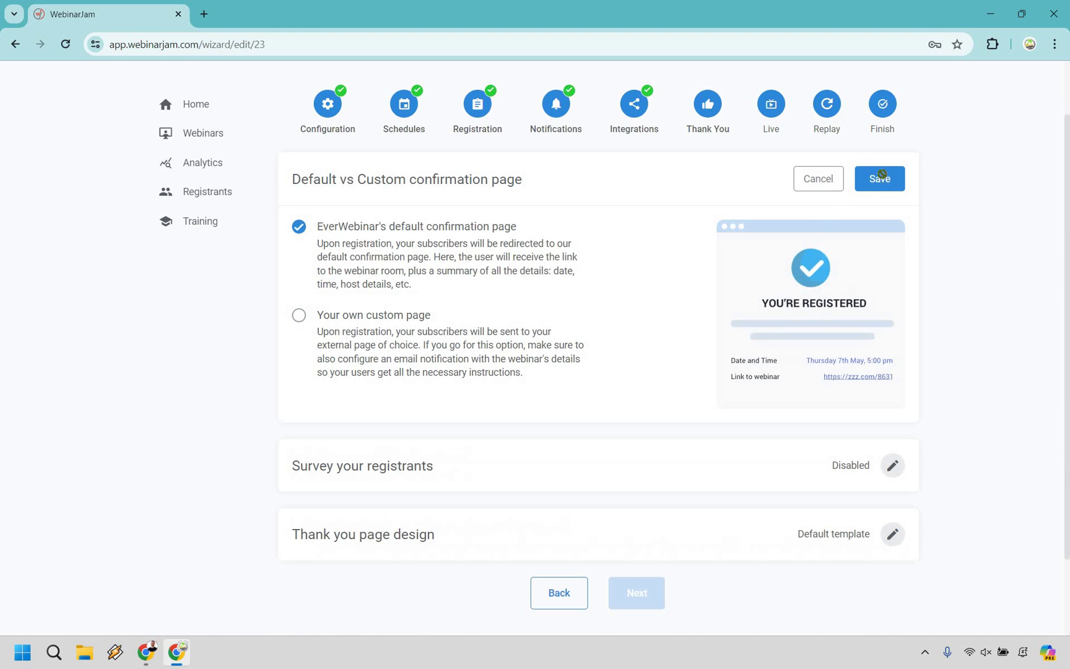
click(880, 178)
Step: Save the registrant survey setting as 'No, don't survey'
click(894, 316)
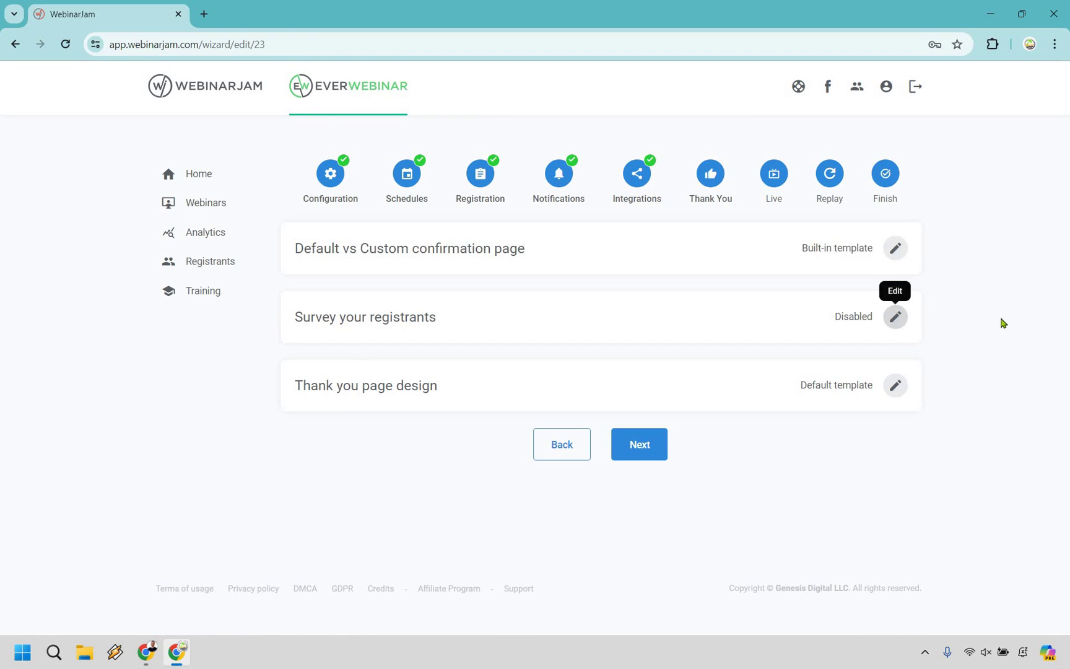
scroll(1004, 321, down, 1)
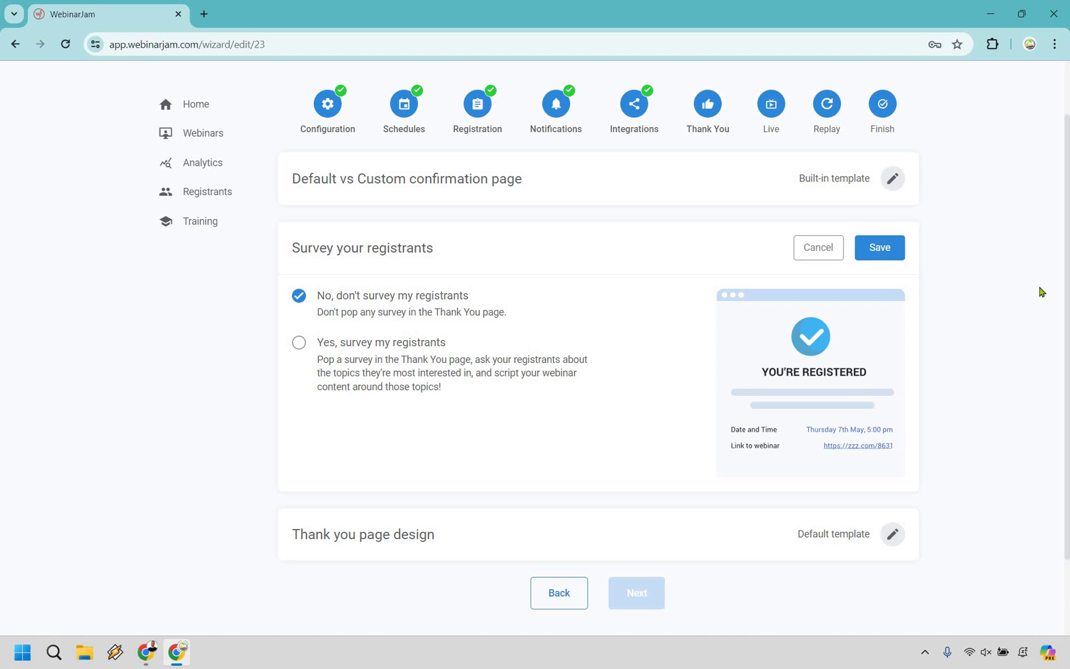
click(884, 248)
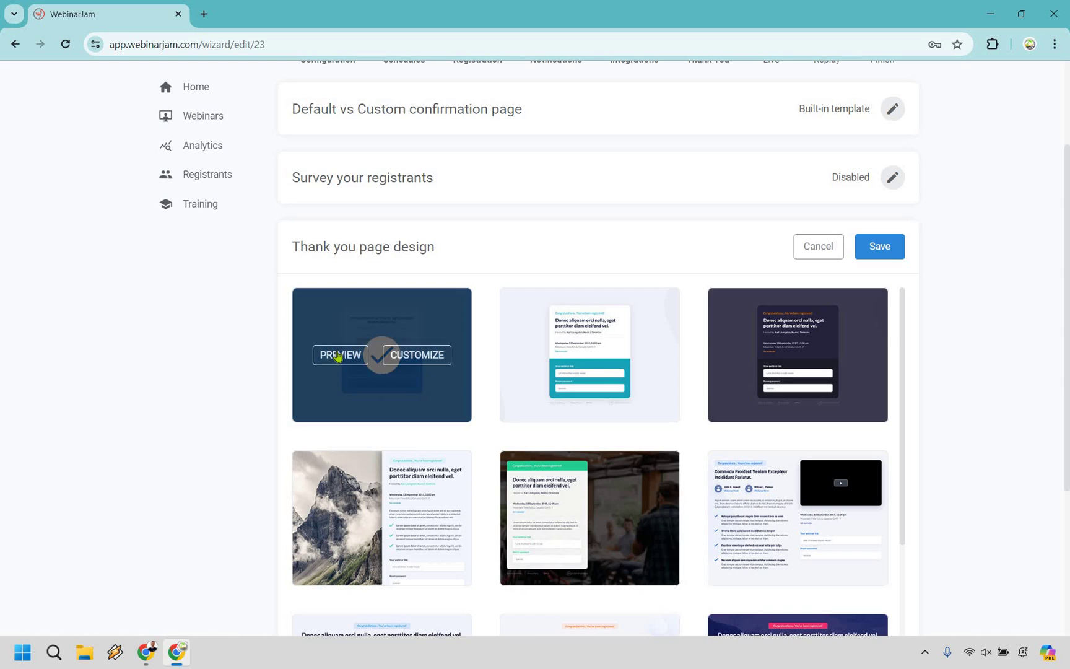
Step: Preview the first thank-you page template (Template 9) and save it
click(340, 354)
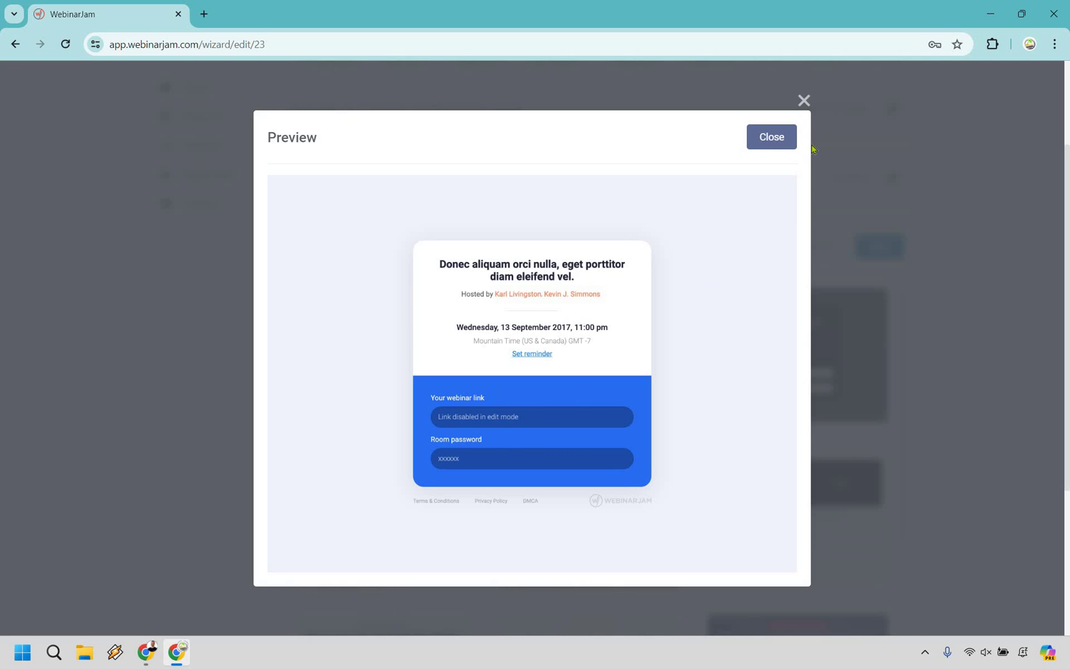
click(892, 257)
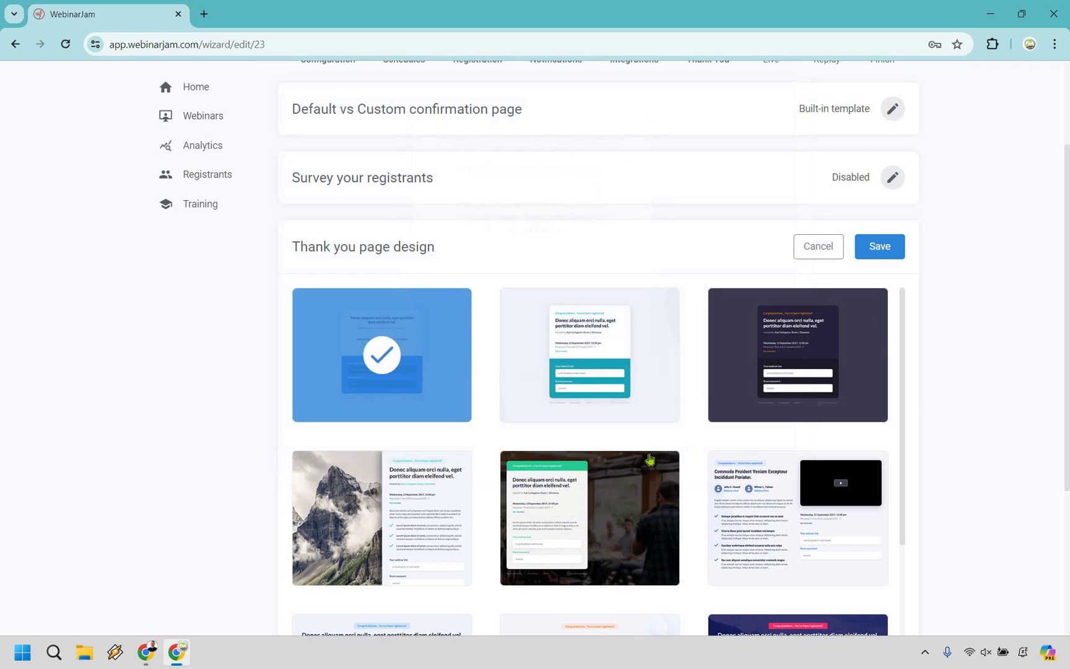
click(886, 247)
Step: Advance to the Live step and save autoplay as disabled
key(Return)
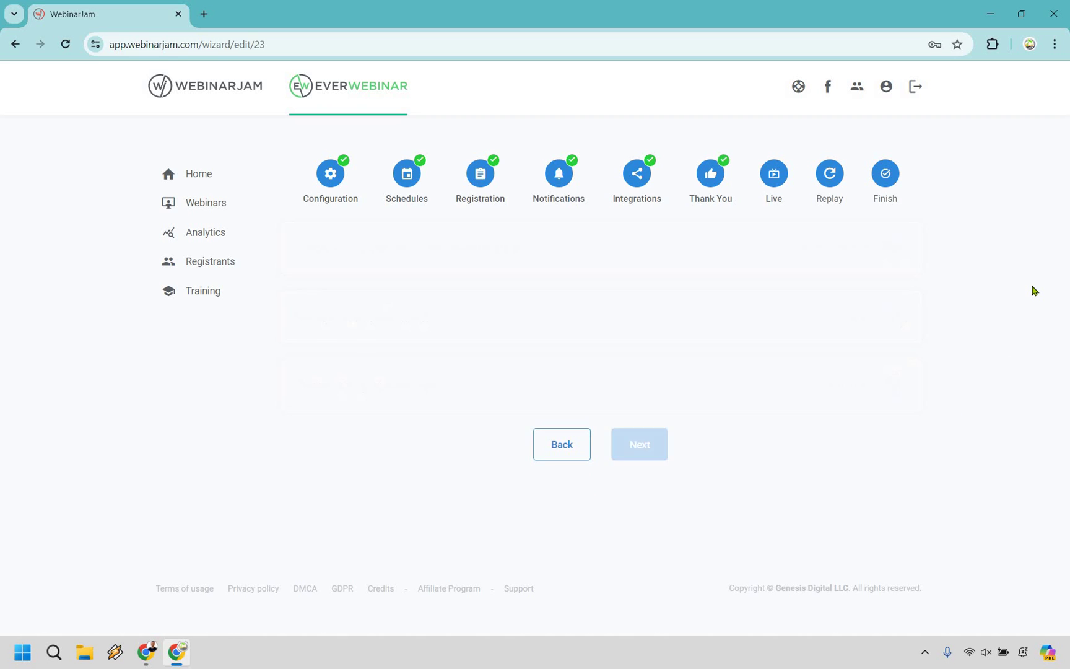
click(893, 250)
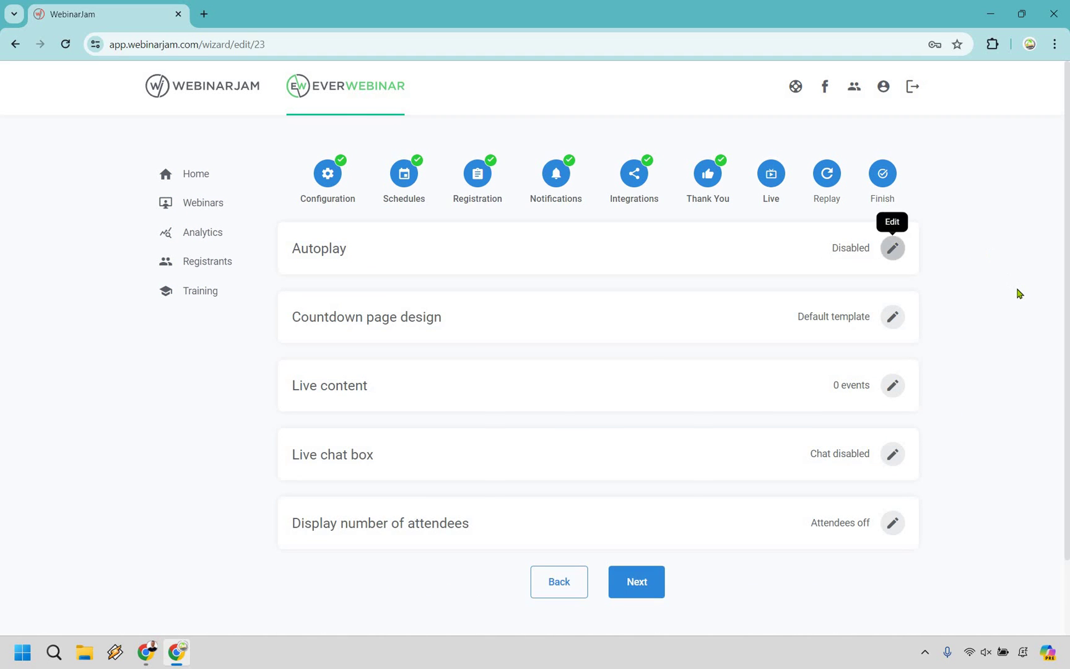
scroll(384, 204, down, 1)
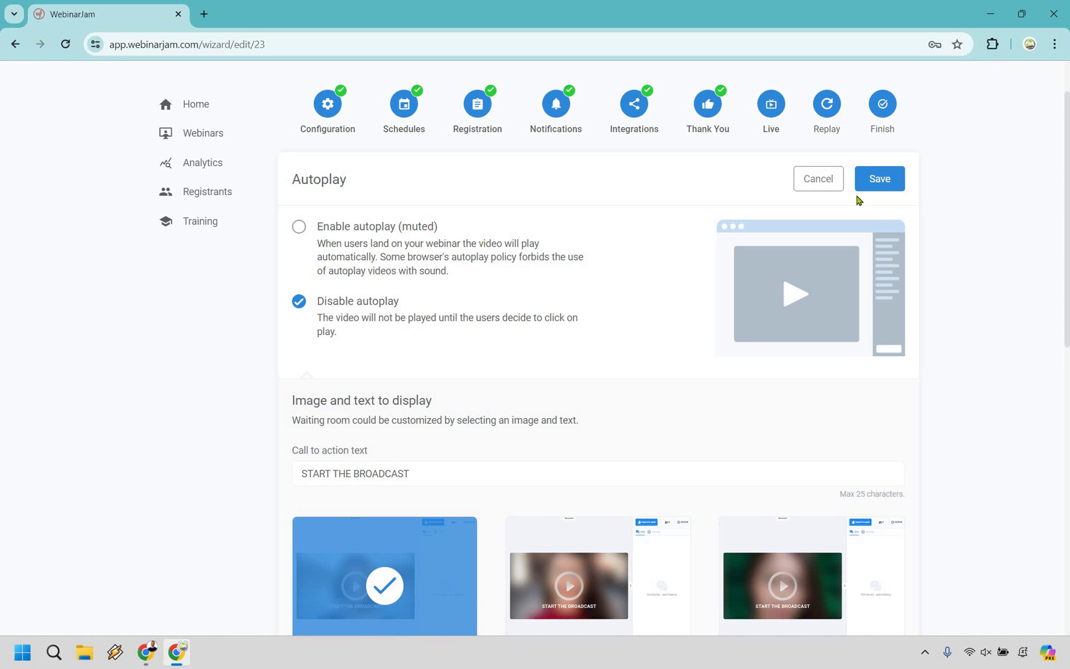
click(886, 178)
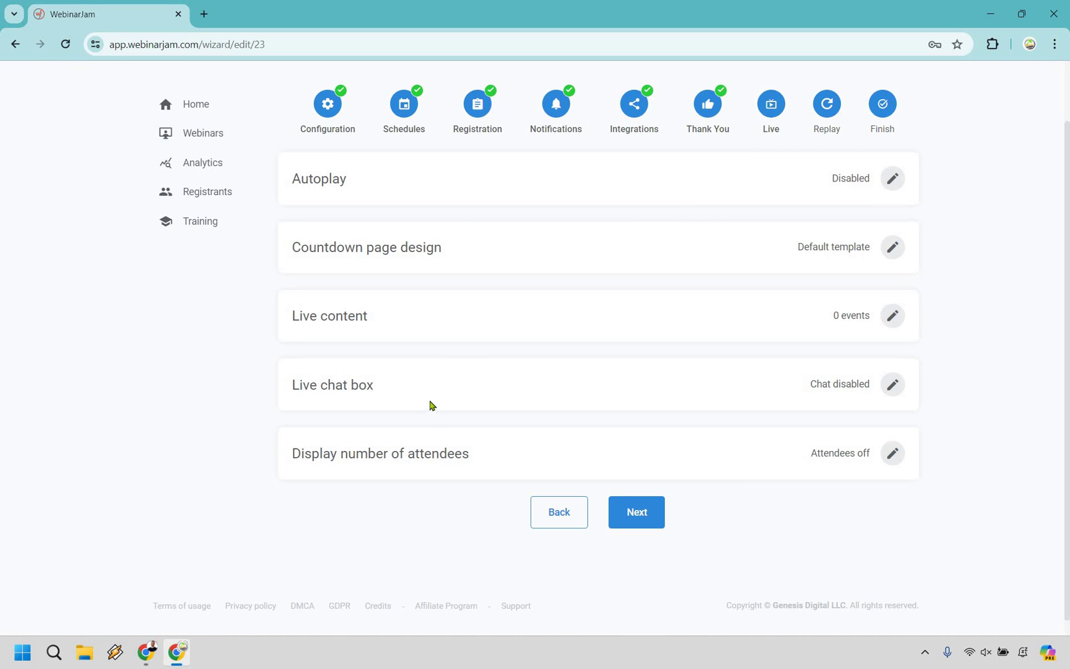
Step: Keep the attendee count hidden and review the live chat box settings
click(903, 453)
scroll(1043, 322, down, 3)
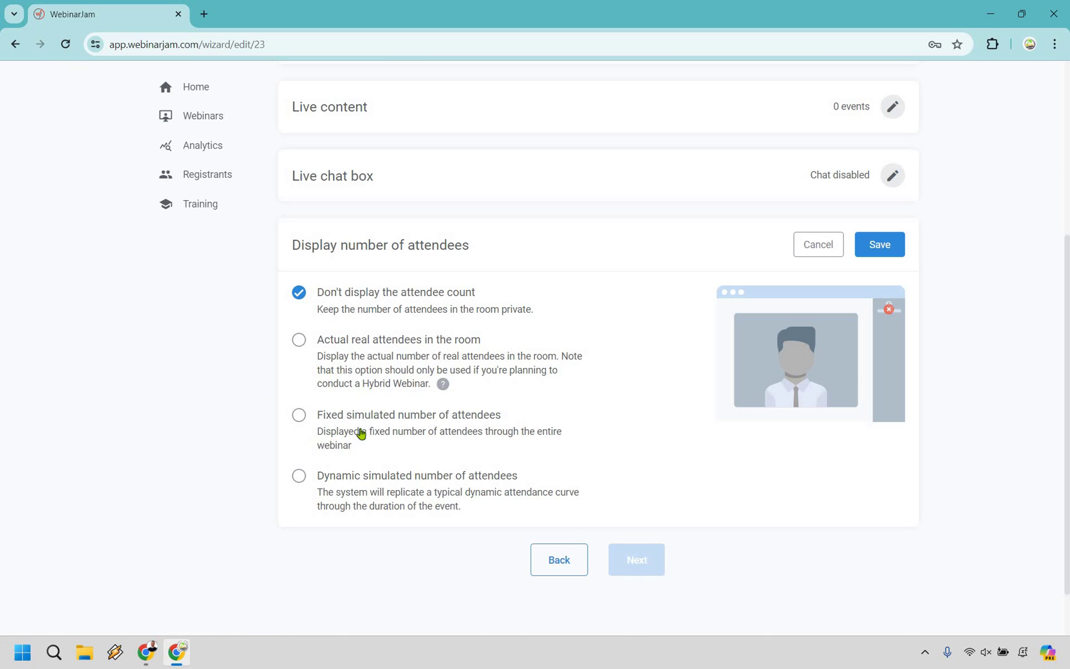
scroll(1001, 375, up, 2)
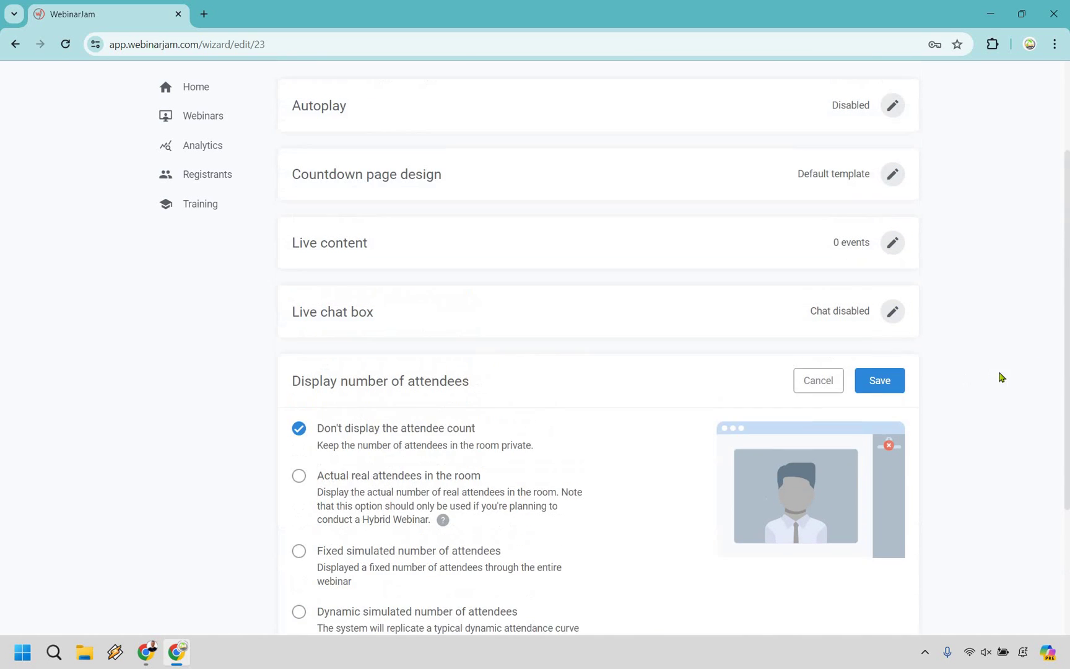
click(888, 381)
click(895, 369)
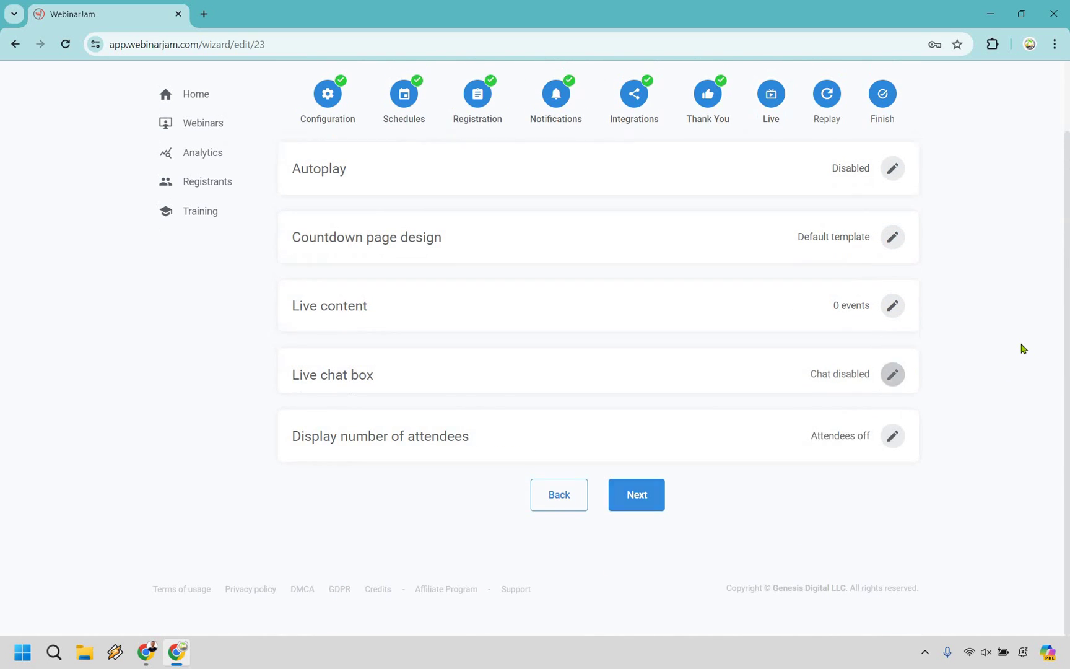
scroll(1026, 317, down, 1)
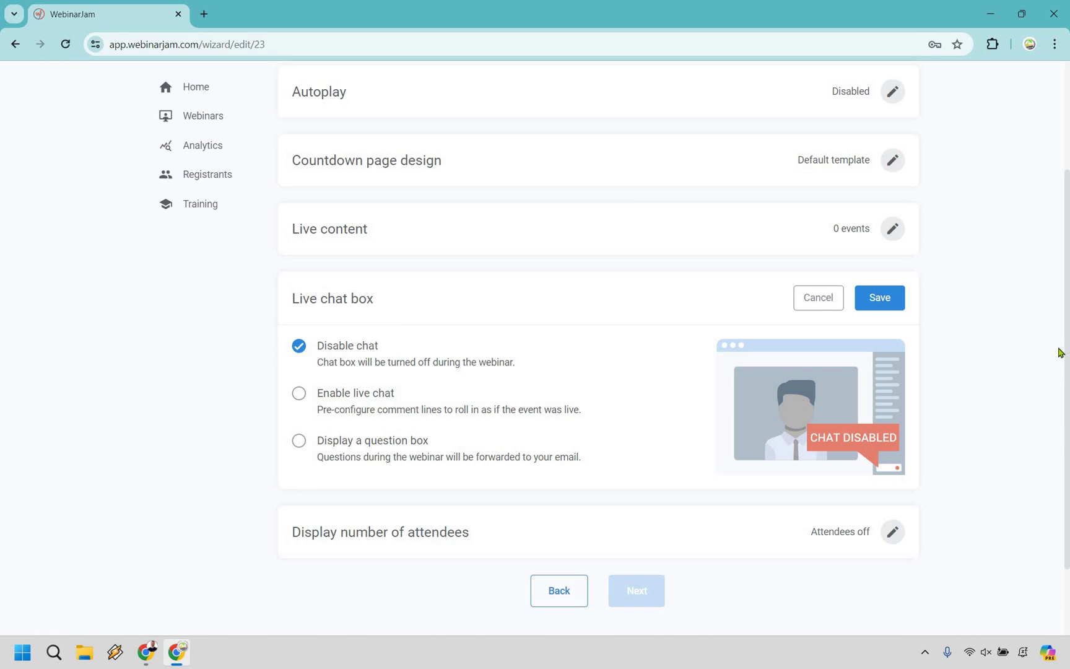
scroll(887, 369, up, 1)
click(879, 366)
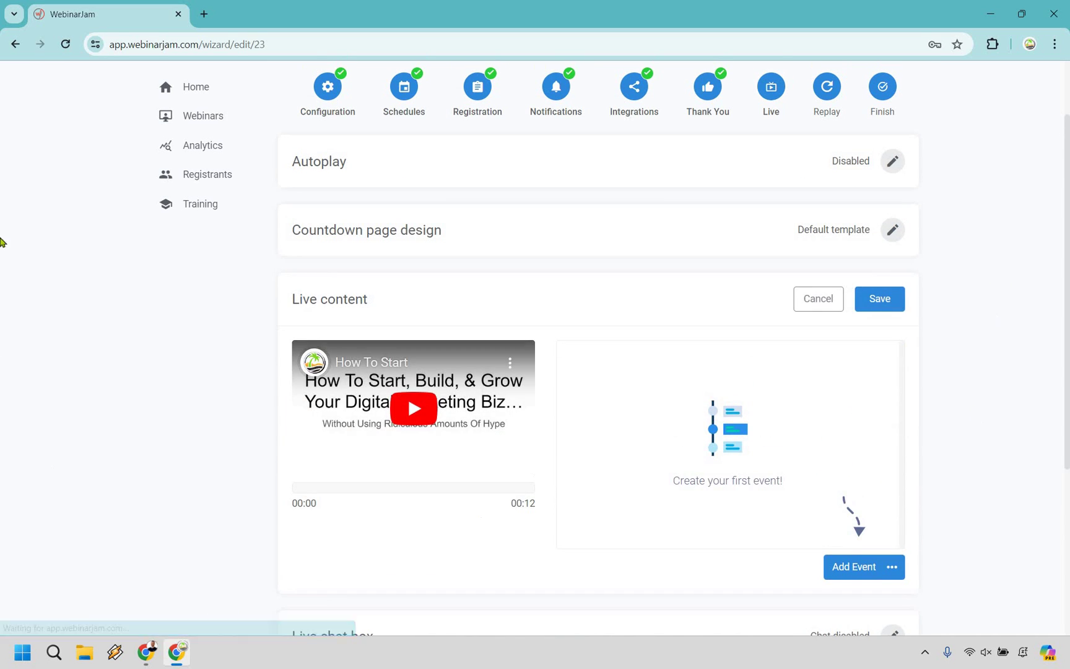
scroll(273, 293, down, 1)
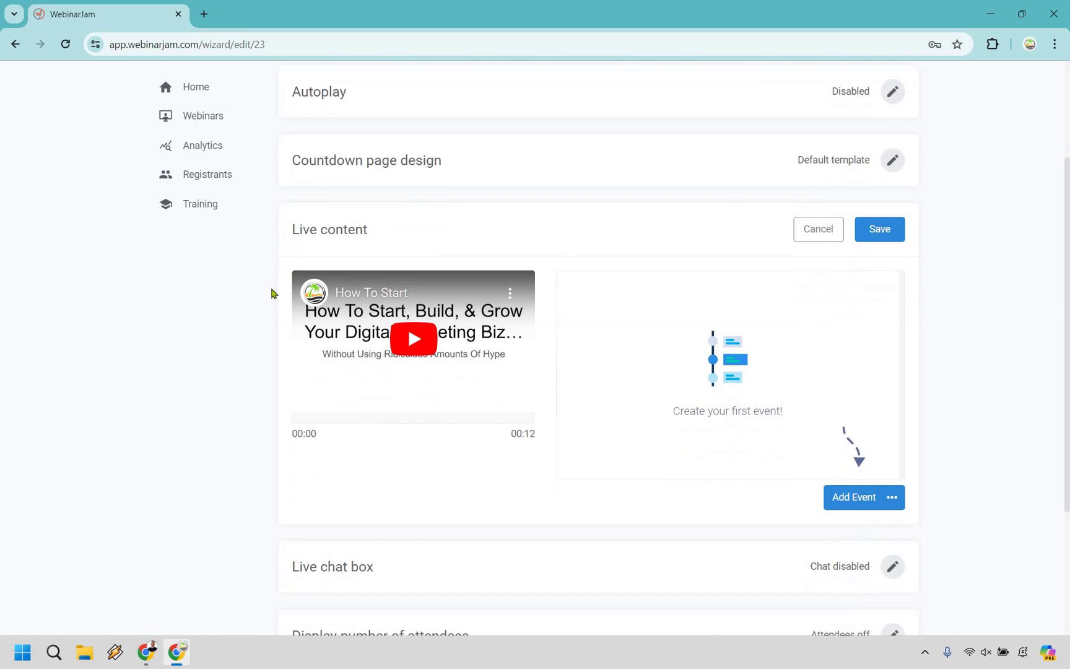
click(897, 502)
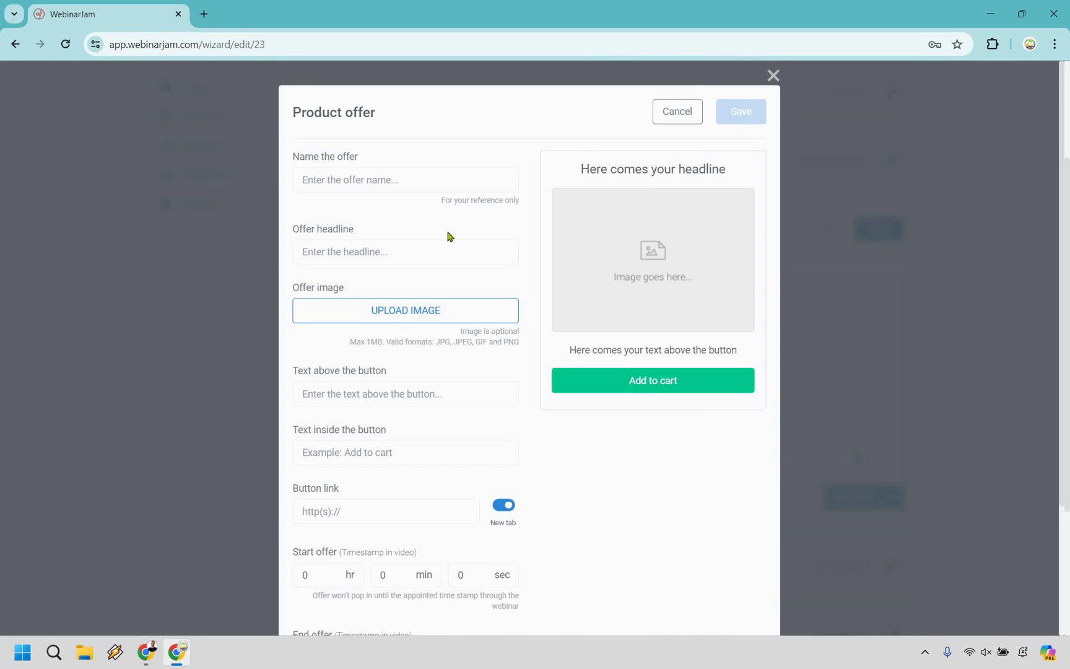
scroll(452, 239, down, 3)
scroll(452, 239, up, 4)
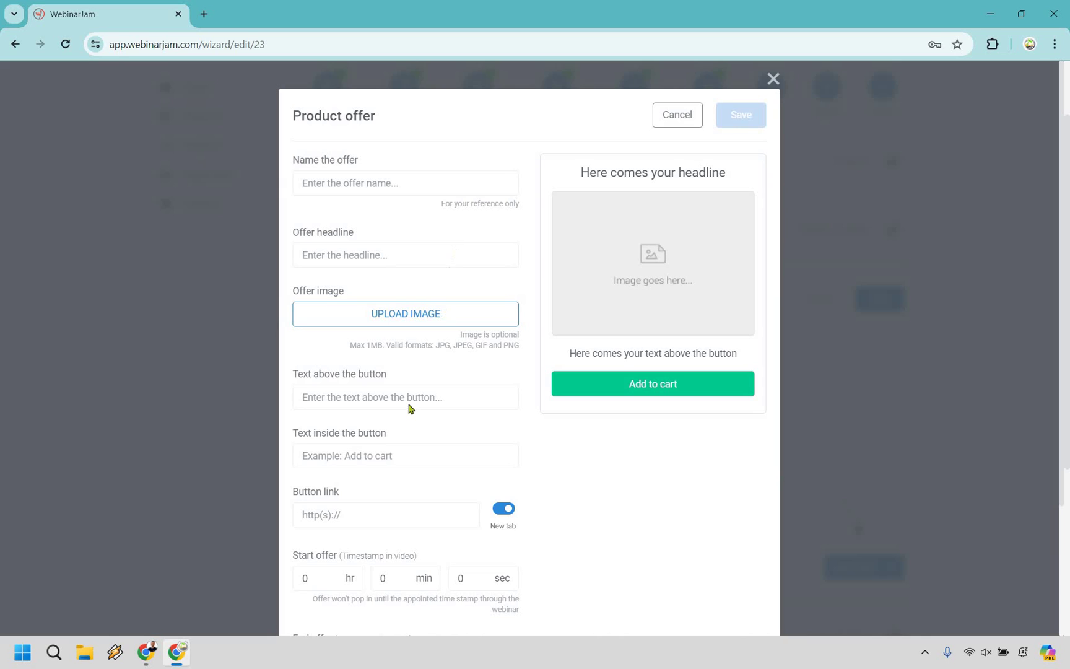
scroll(313, 456, down, 3)
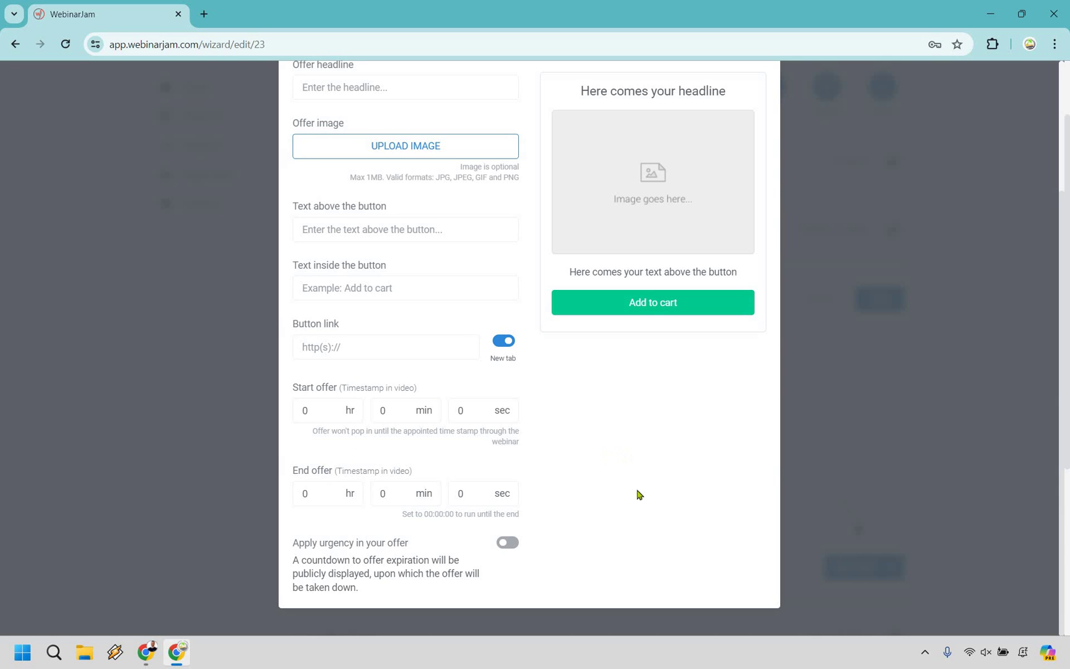
scroll(771, 87, up, 3)
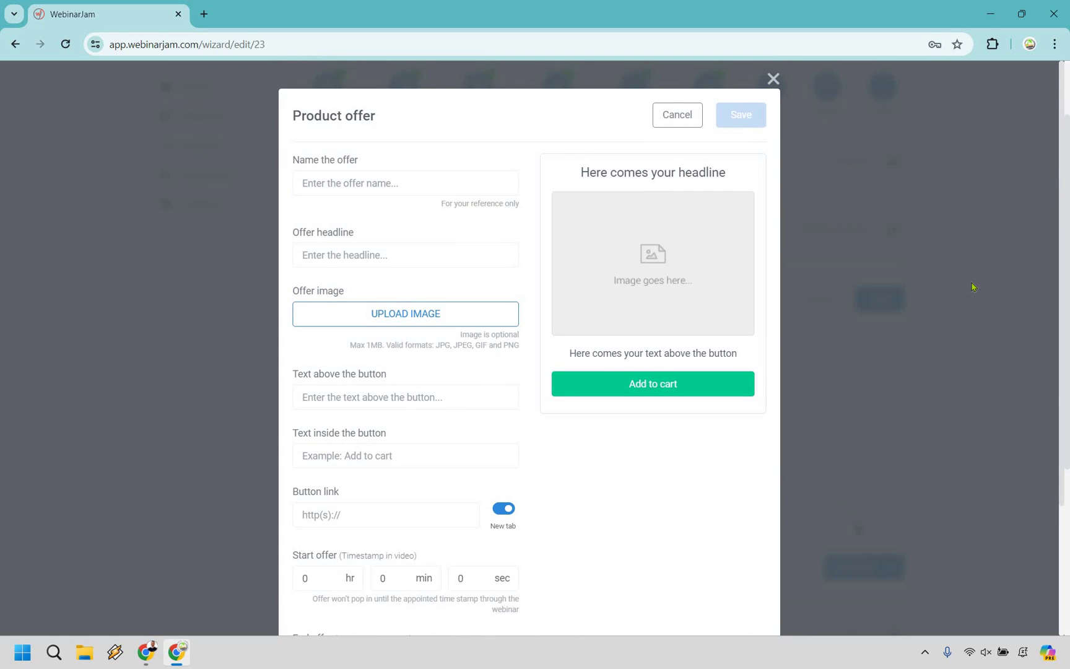
click(963, 365)
scroll(893, 503, down, 1)
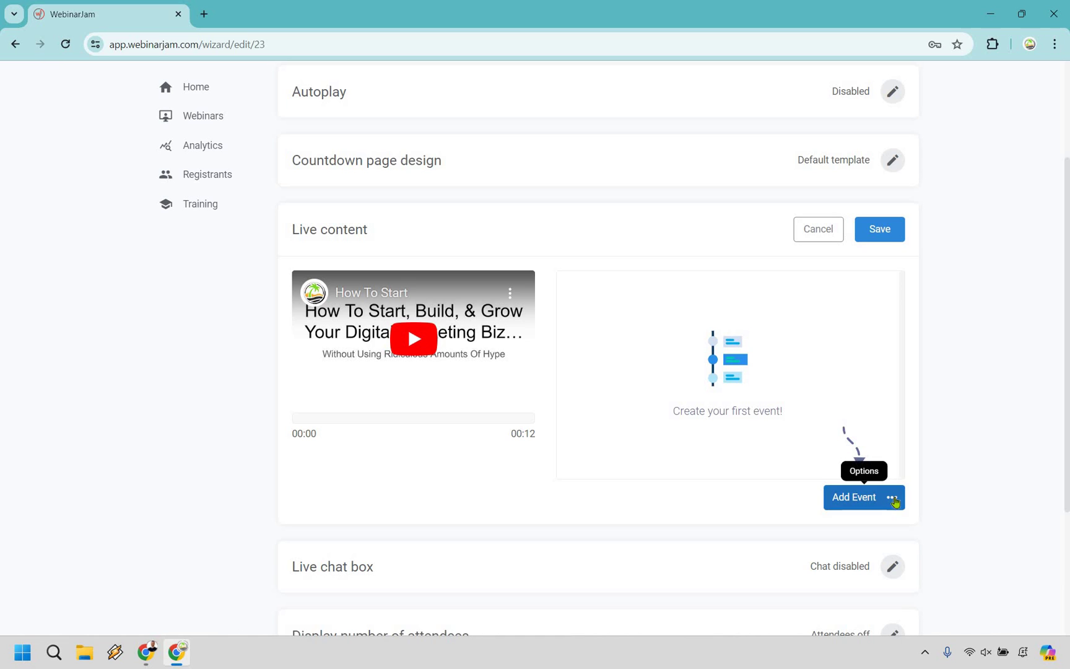
click(894, 503)
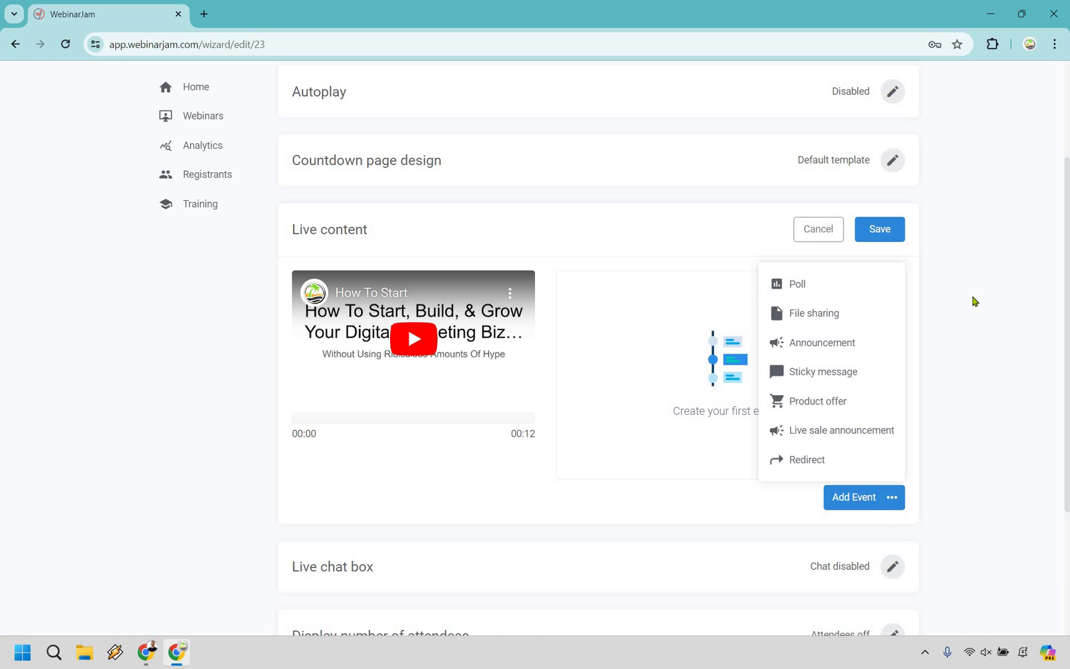
click(880, 235)
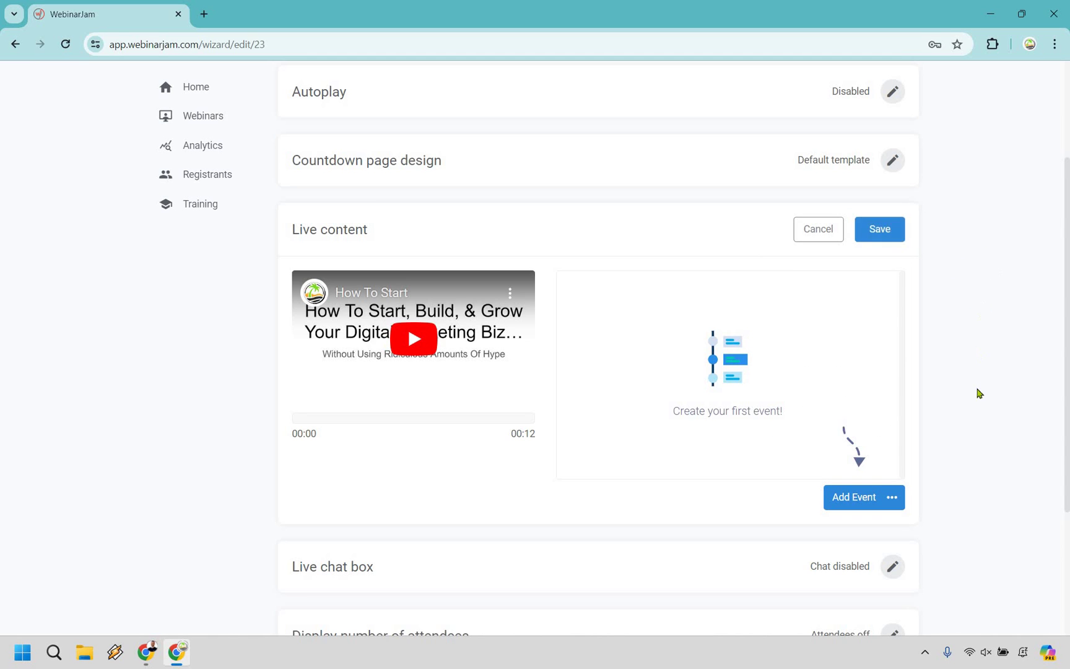
Step: Move to the Replay step and set webinar replay recording to Yes
key(Return)
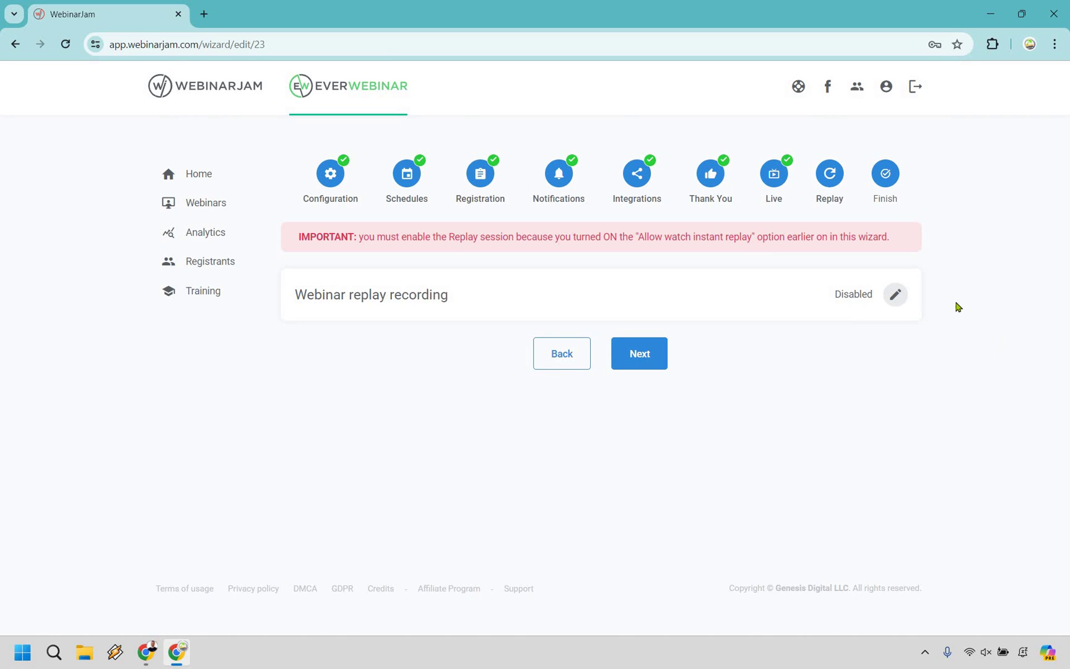
click(896, 297)
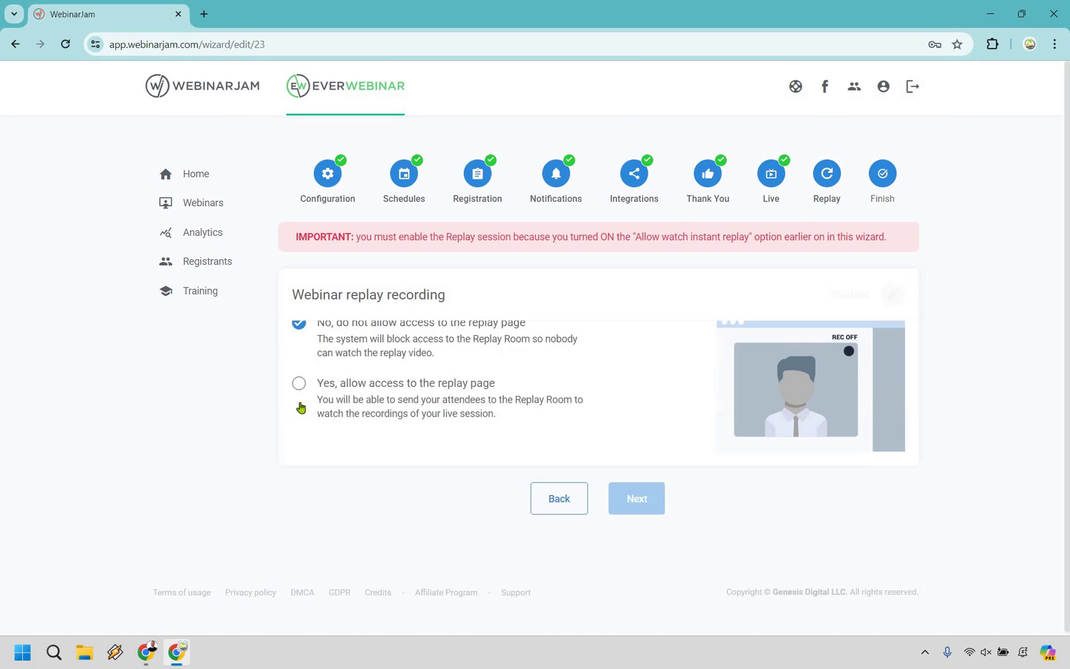
click(586, 431)
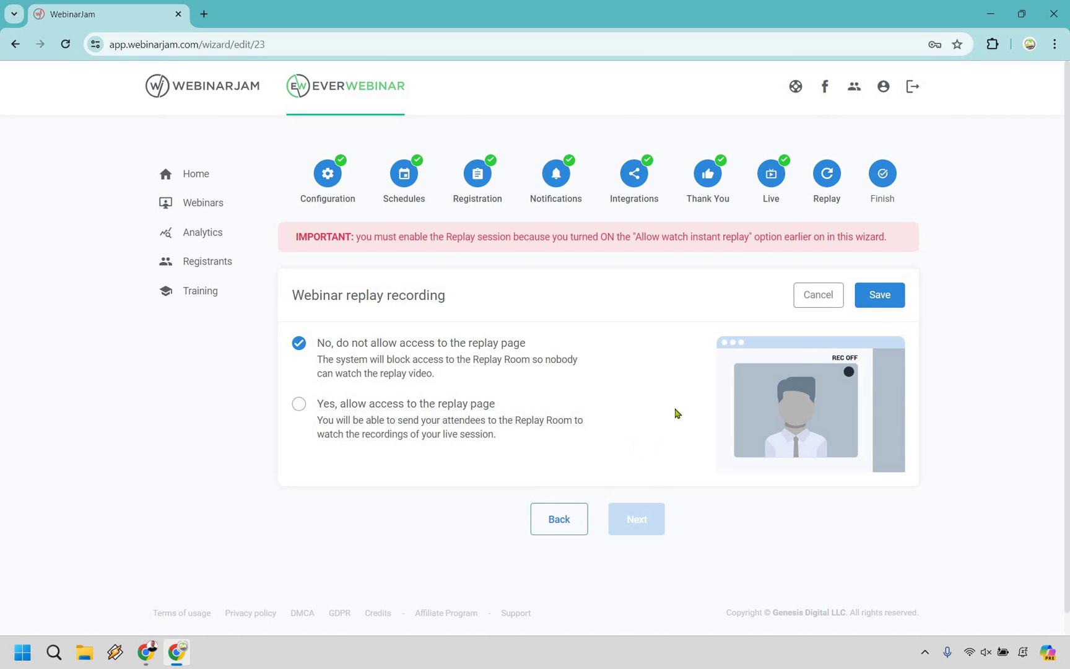
click(879, 295)
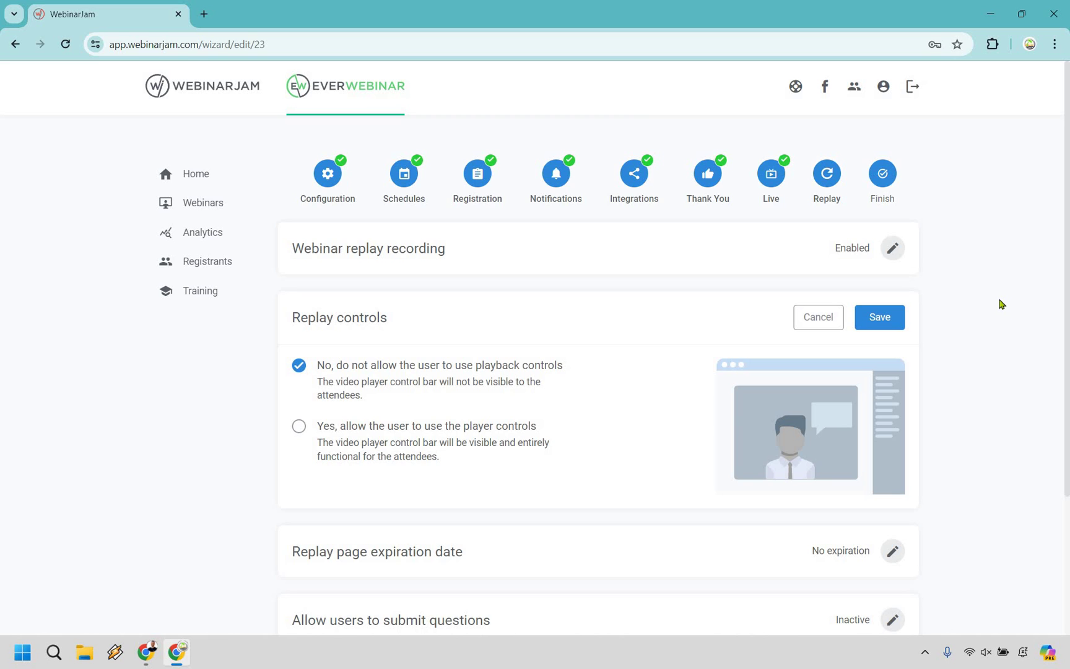
Step: Save replay controls as disabled and the replay page with no expiration
scroll(1001, 304, down, 2)
scroll(1002, 295, up, 1)
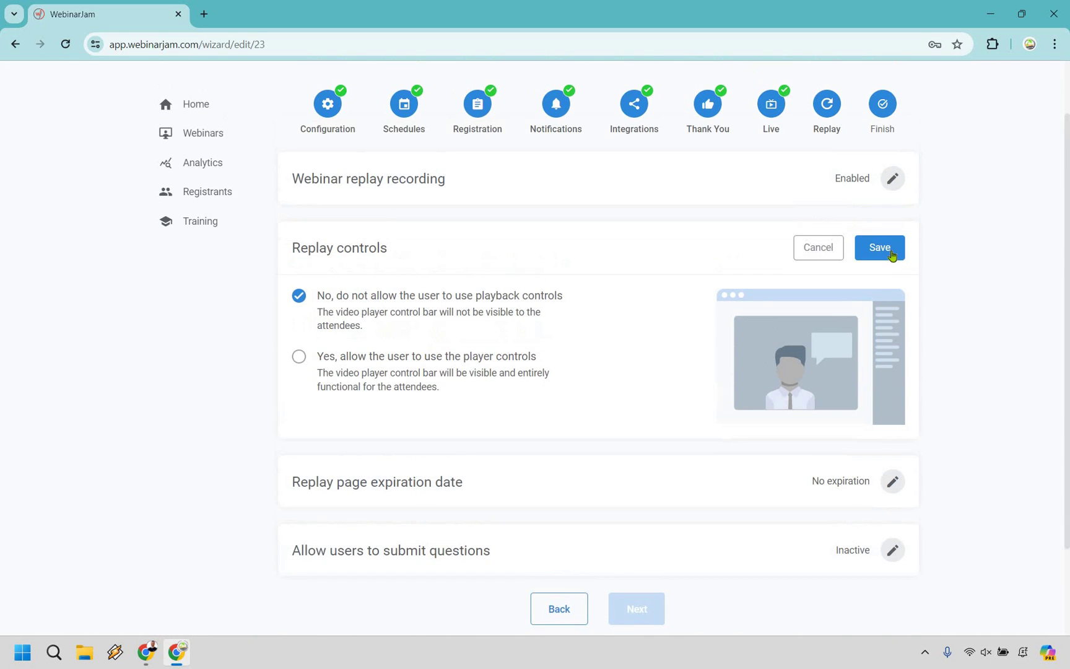
click(893, 254)
click(893, 367)
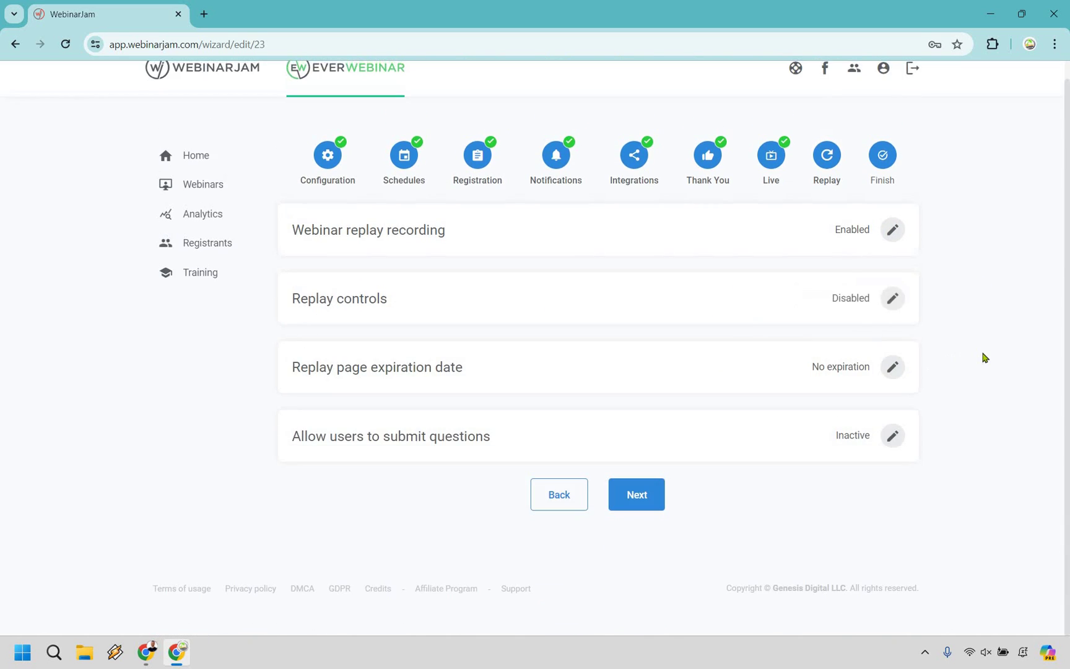
scroll(885, 234, down, 2)
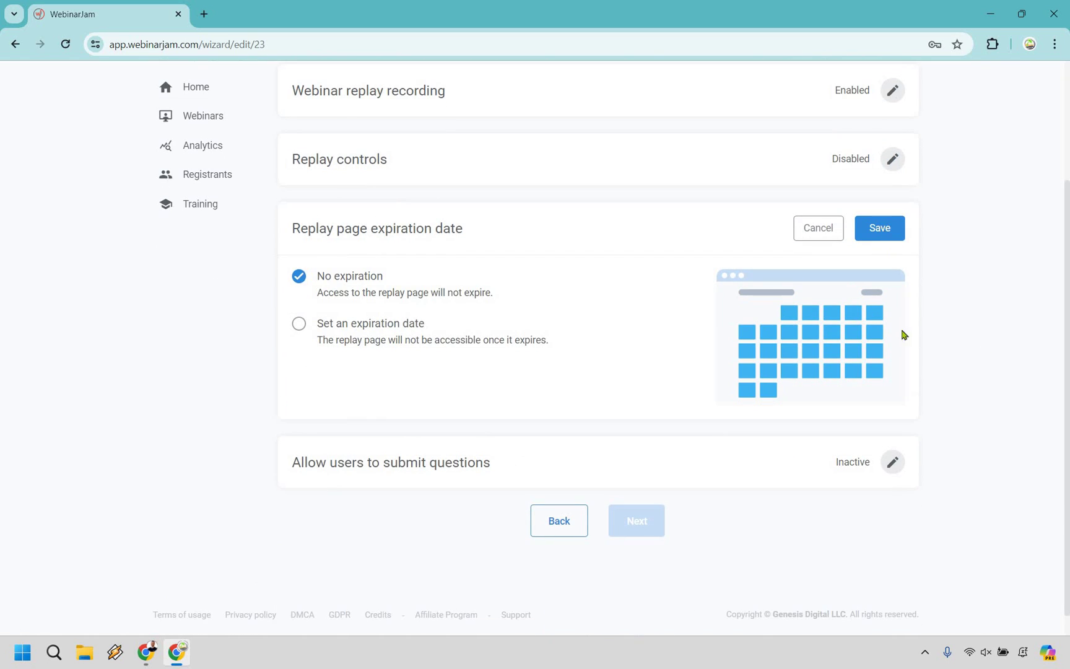
click(879, 227)
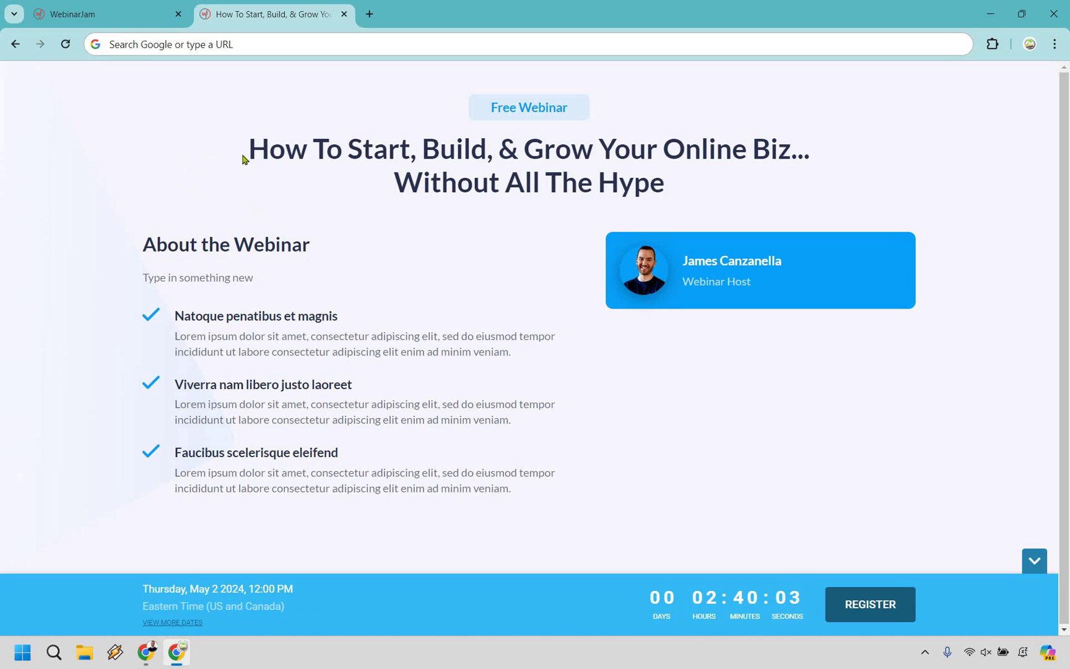
Step: On the registration page, open the sign-up form and pick 'Watch yesterday's replay now' as the date
triple_click(548, 181)
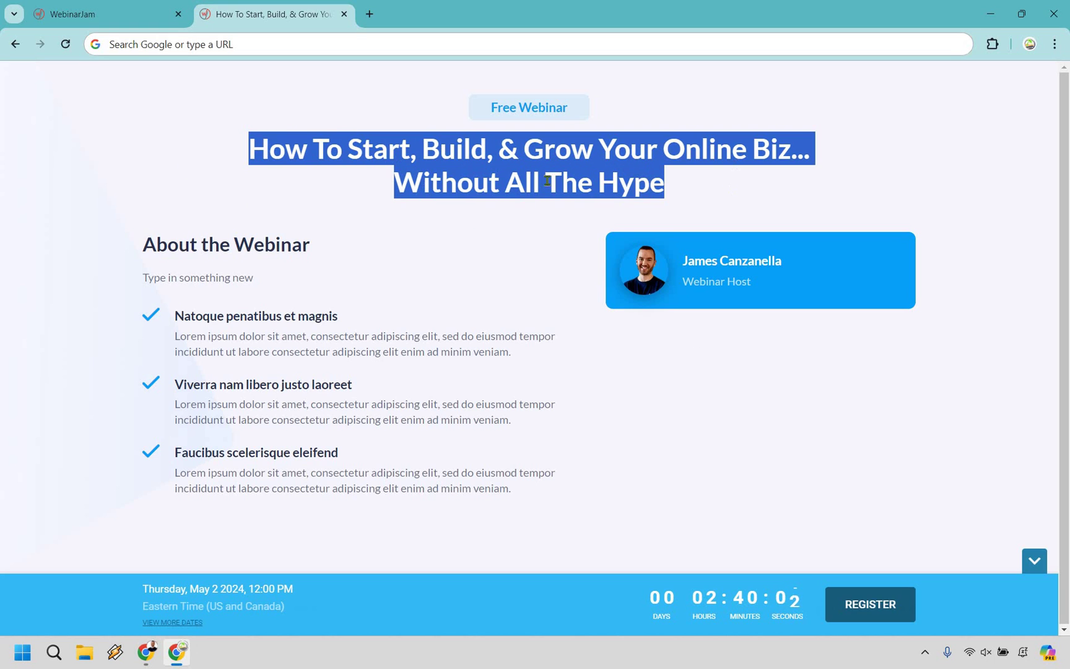
click(488, 170)
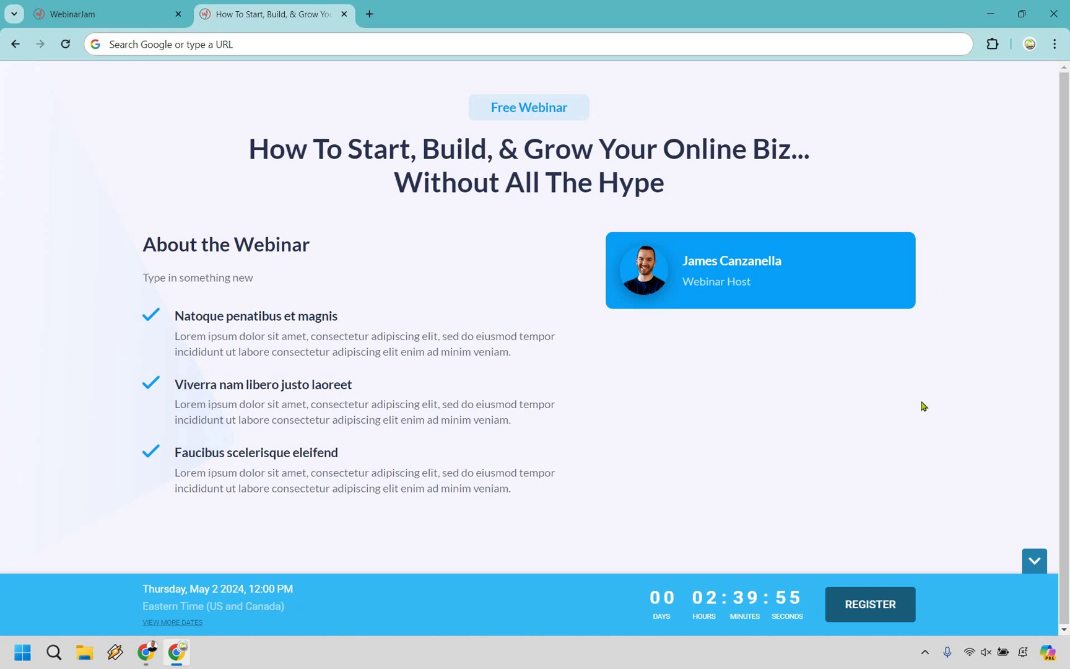
click(886, 614)
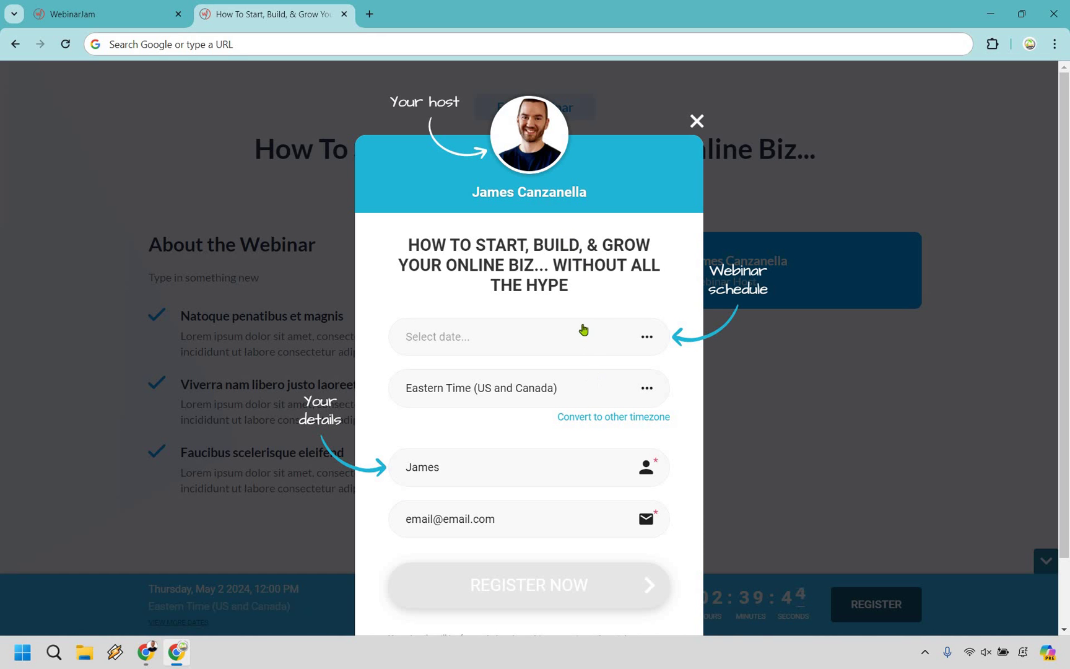
click(583, 344)
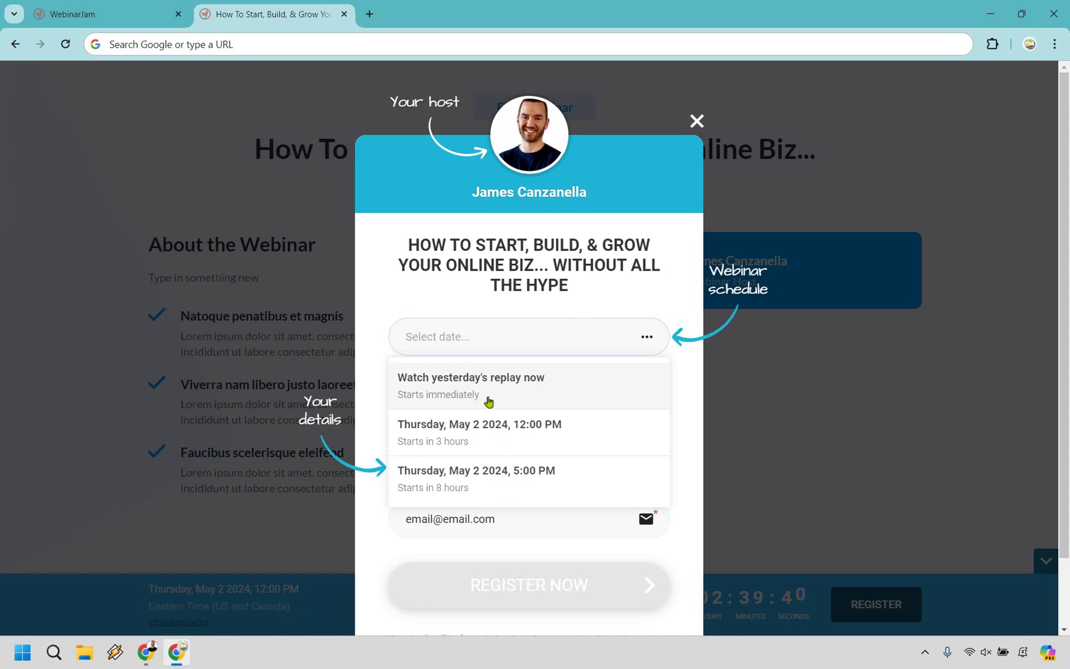
click(527, 388)
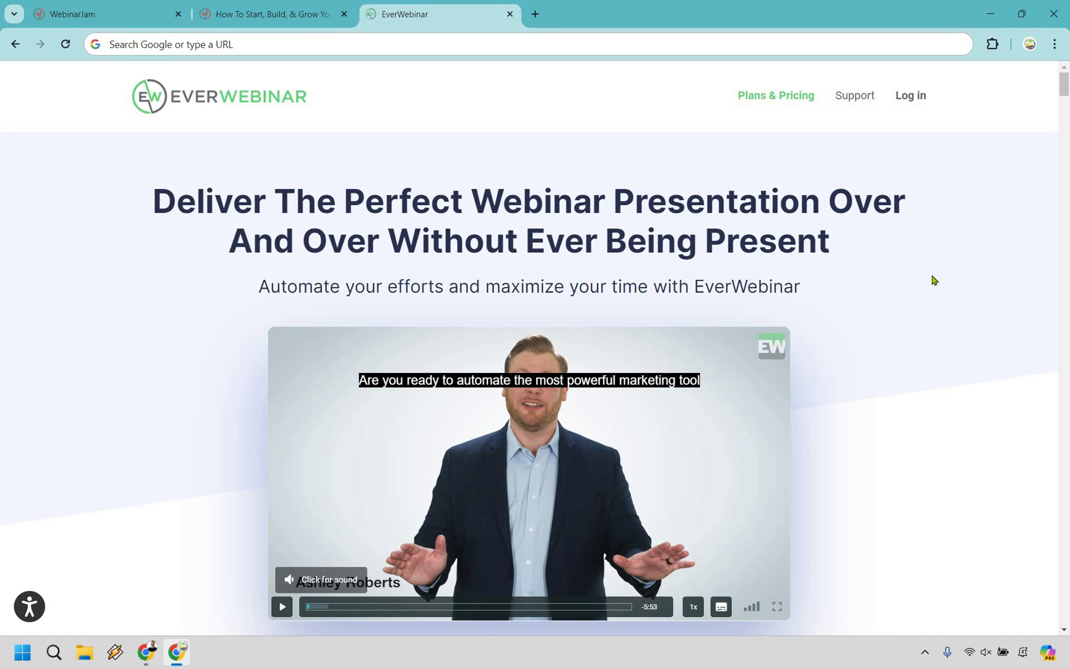
Step: Scroll the EverWebinar homepage and follow Get Started to the Plans & Pricing page
scroll(843, 496, down, 3)
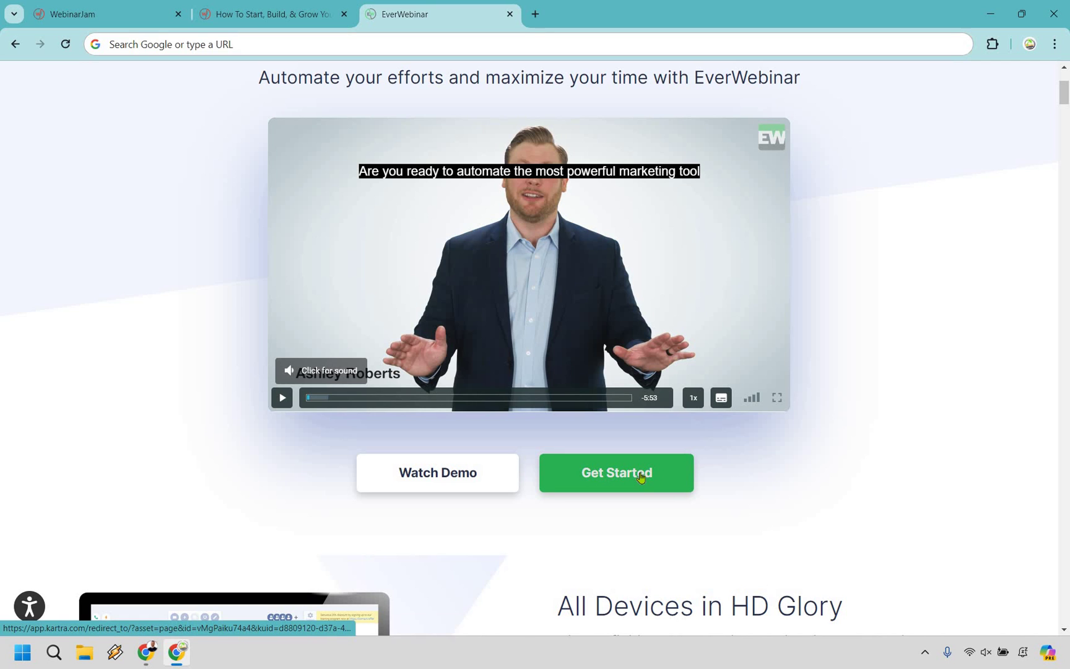
click(641, 474)
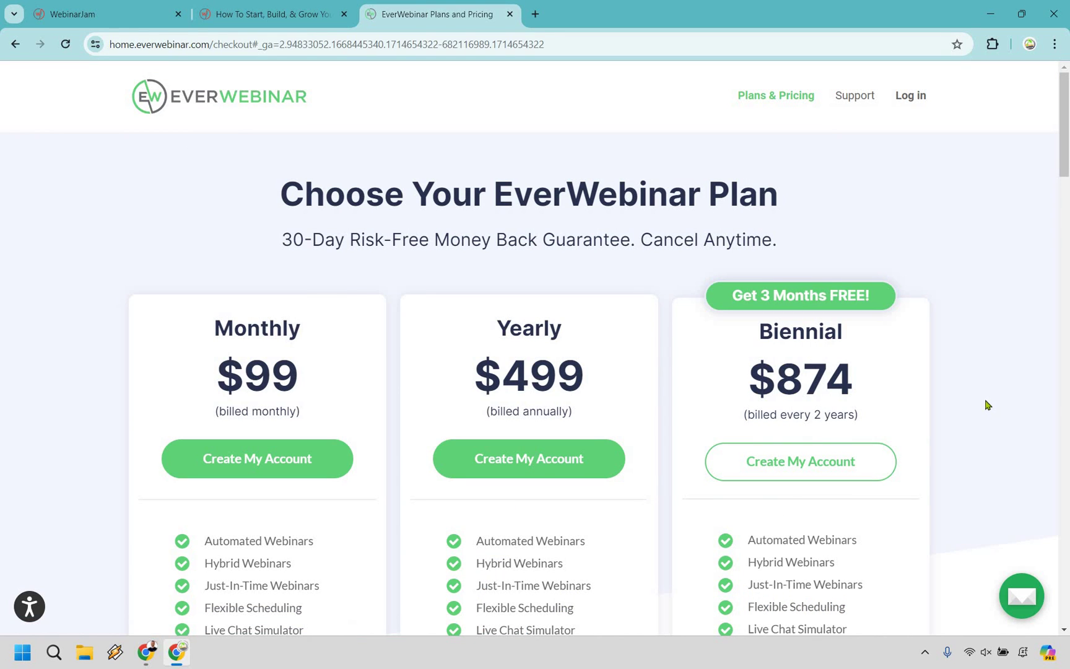